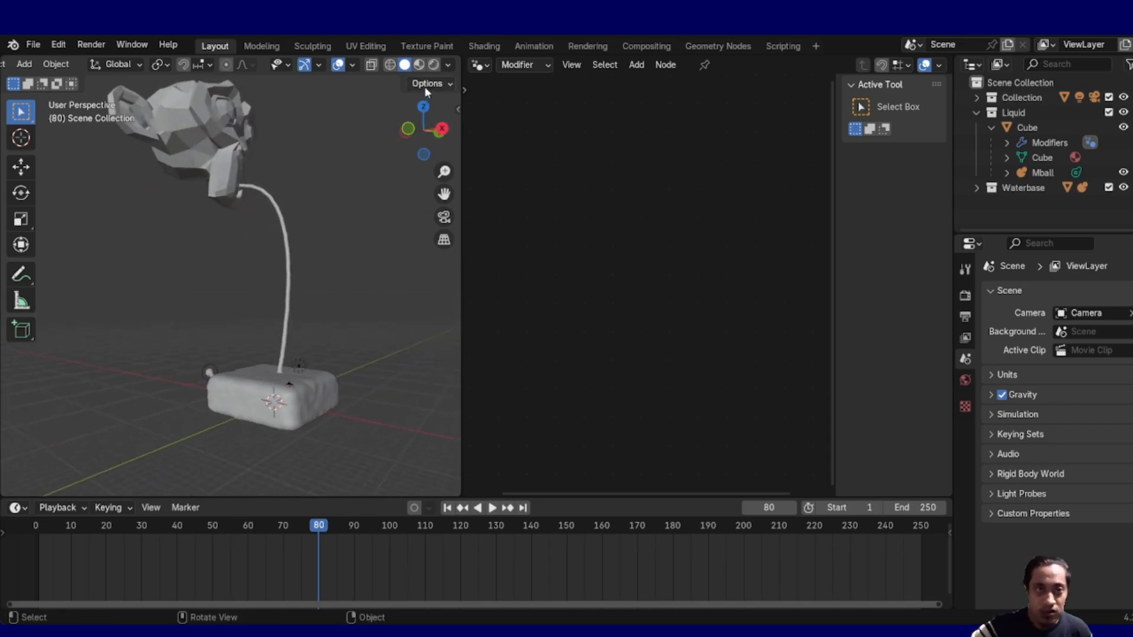
Switch the 3D viewport to rendered shading and show the EasyLight settings with the two hemisphere light setups collapsed
left_click(435, 65)
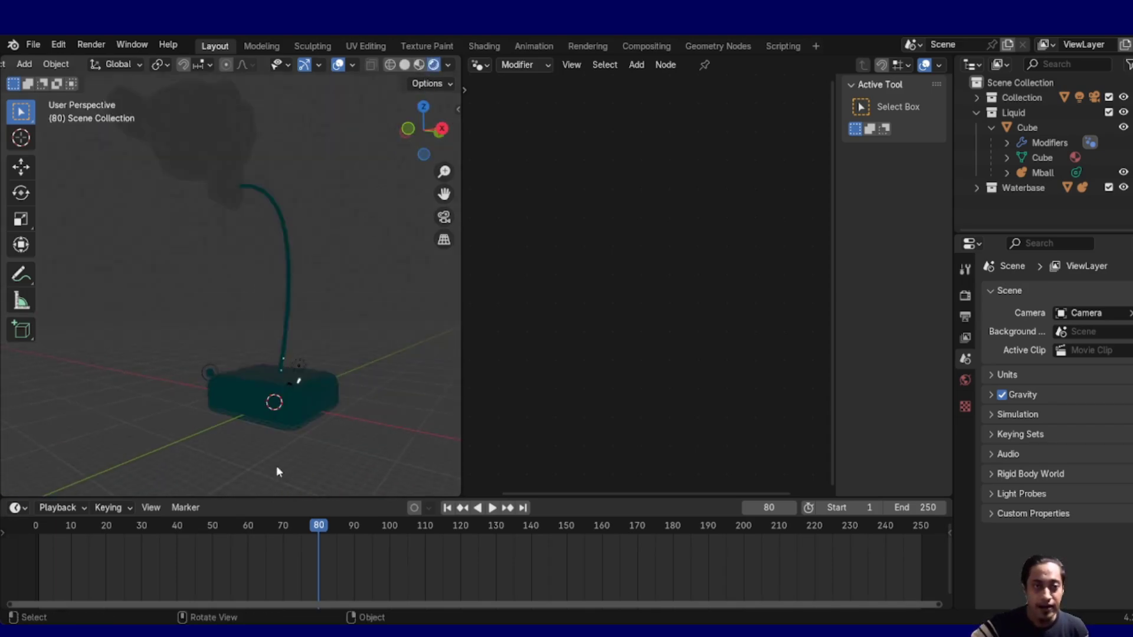
left_click_drag(339, 290, 290, 335, "alt")
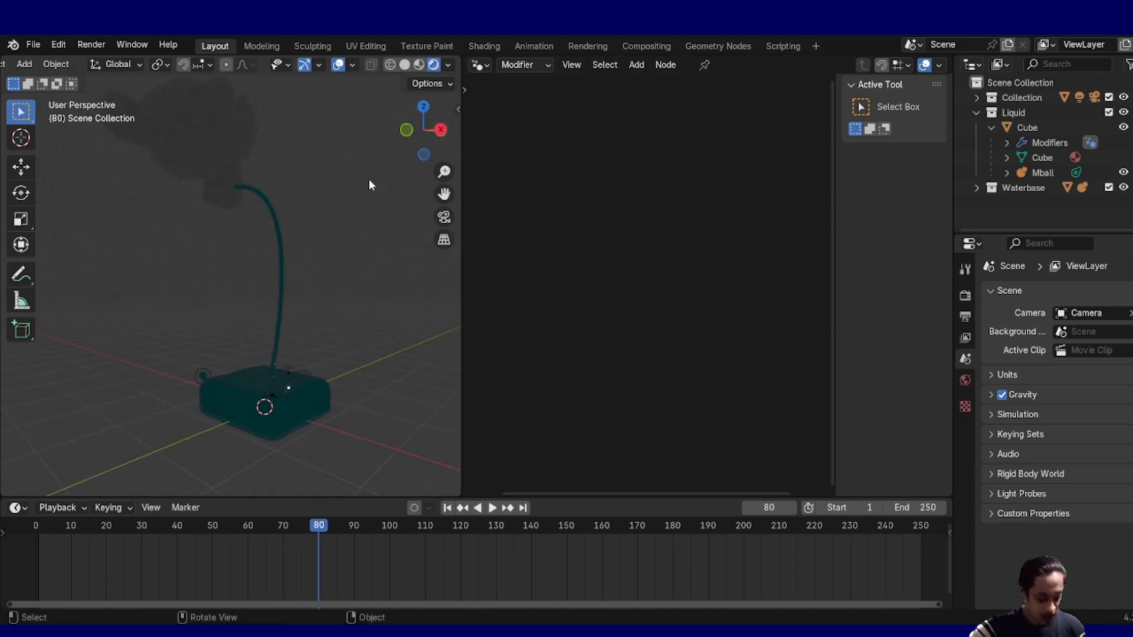
key("n")
middle_click_drag(449, 460, 449, 155)
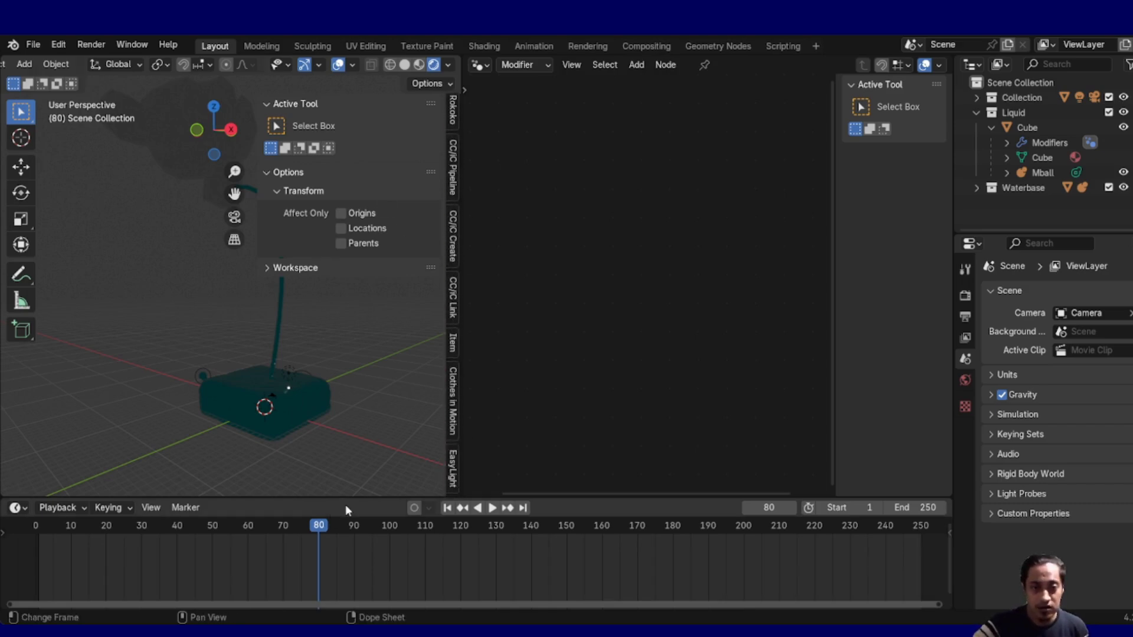
left_click(452, 466)
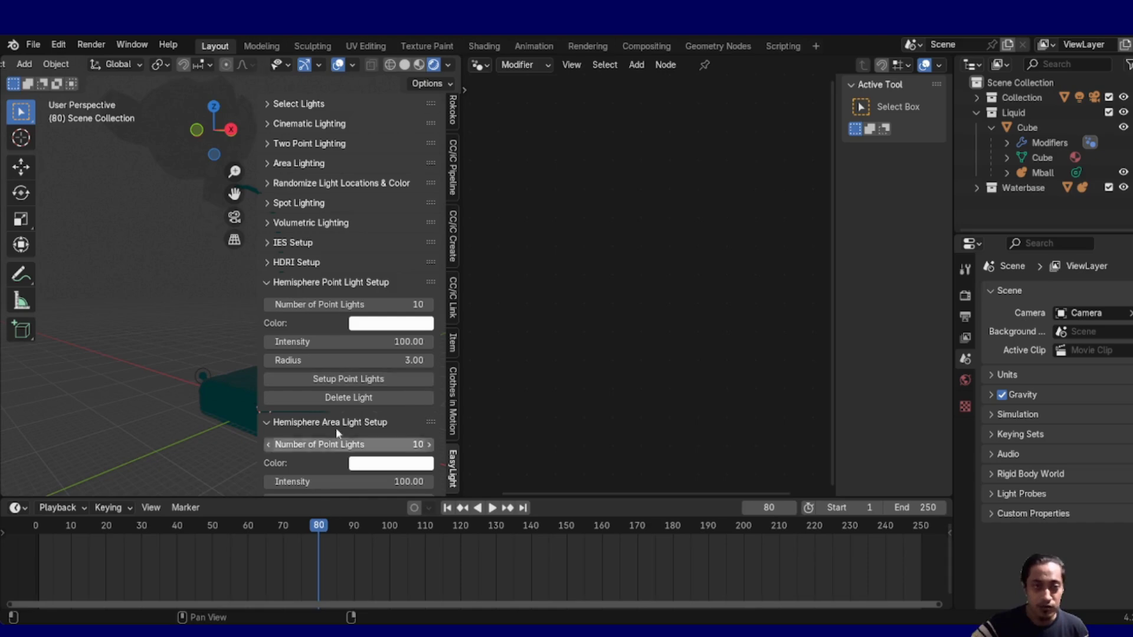
left_click(277, 284)
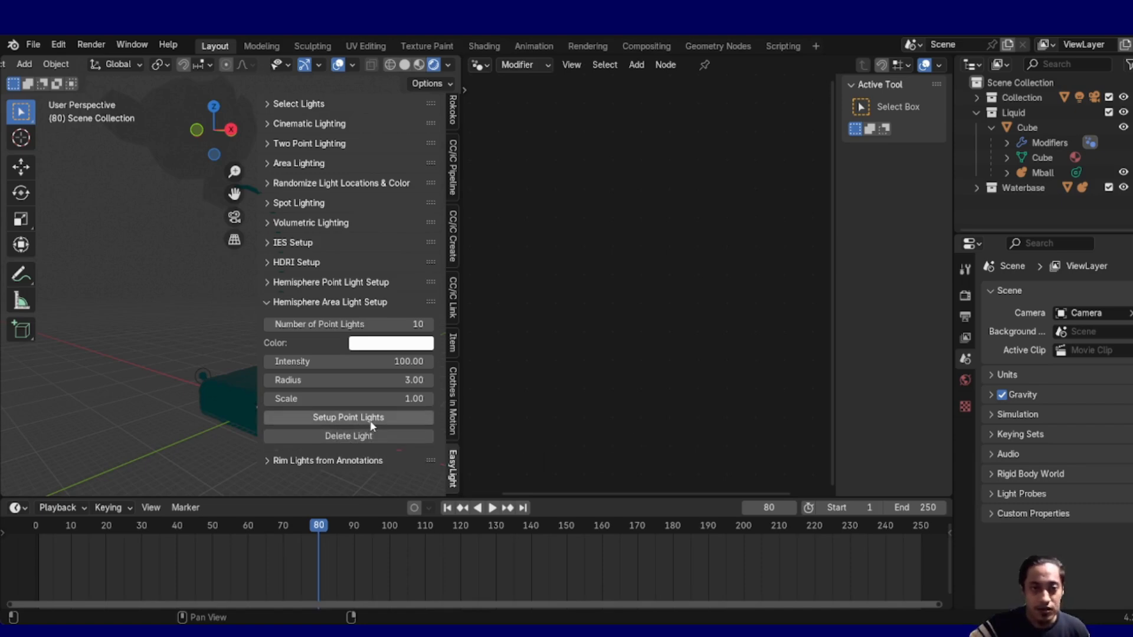
left_click(270, 302)
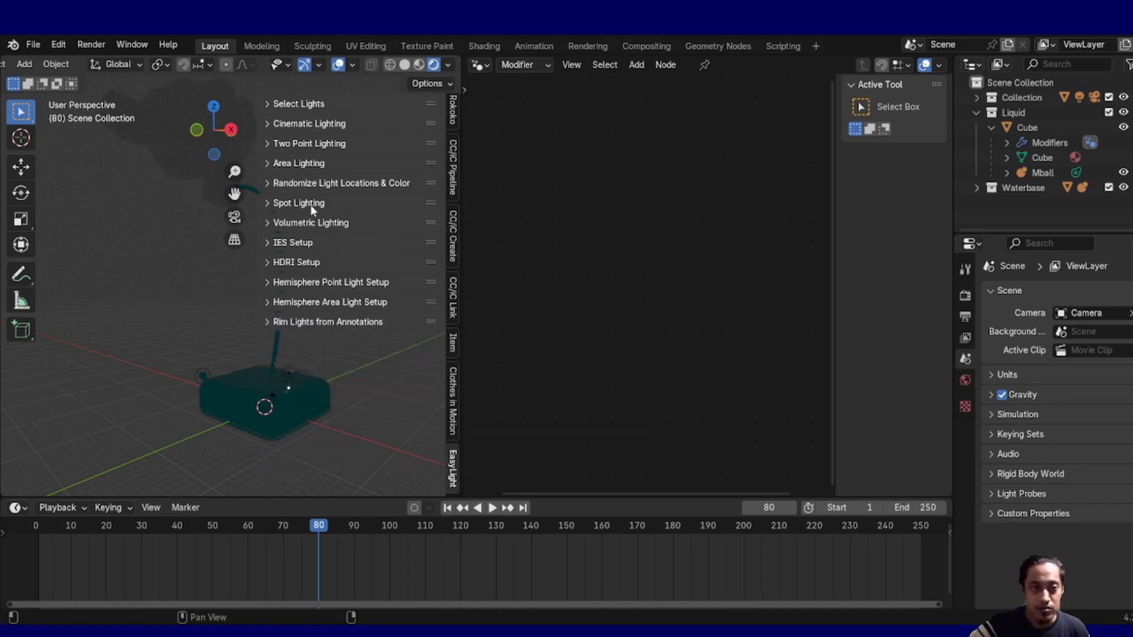
Light the scene with the existing distribution_board_4k.exr HDRI and make its background transparent
left_click(284, 260)
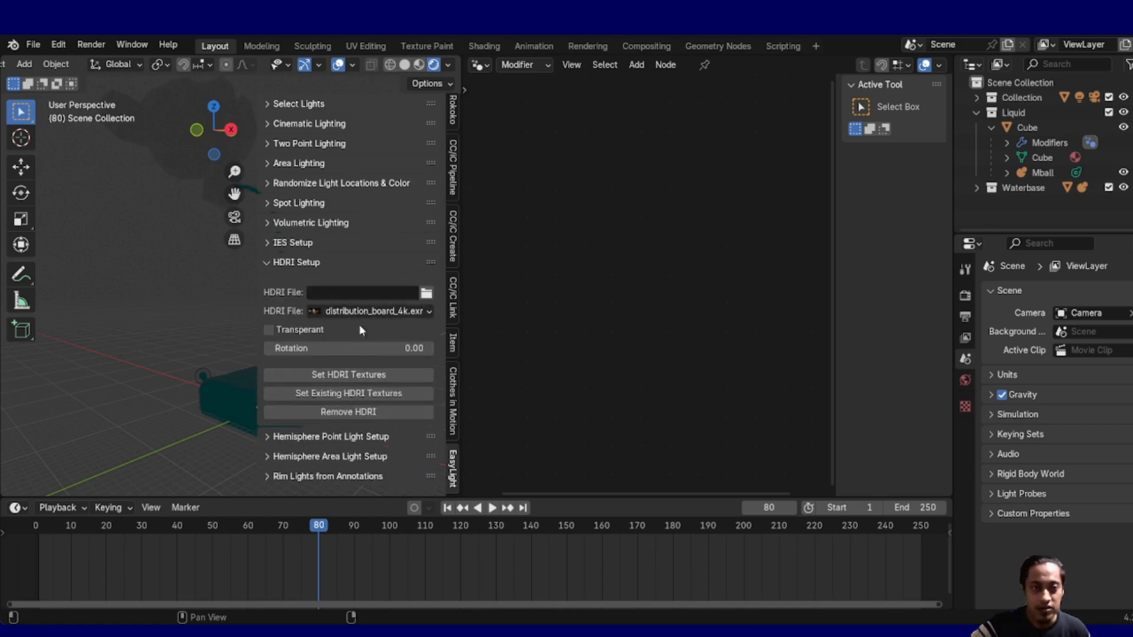
left_click(367, 392)
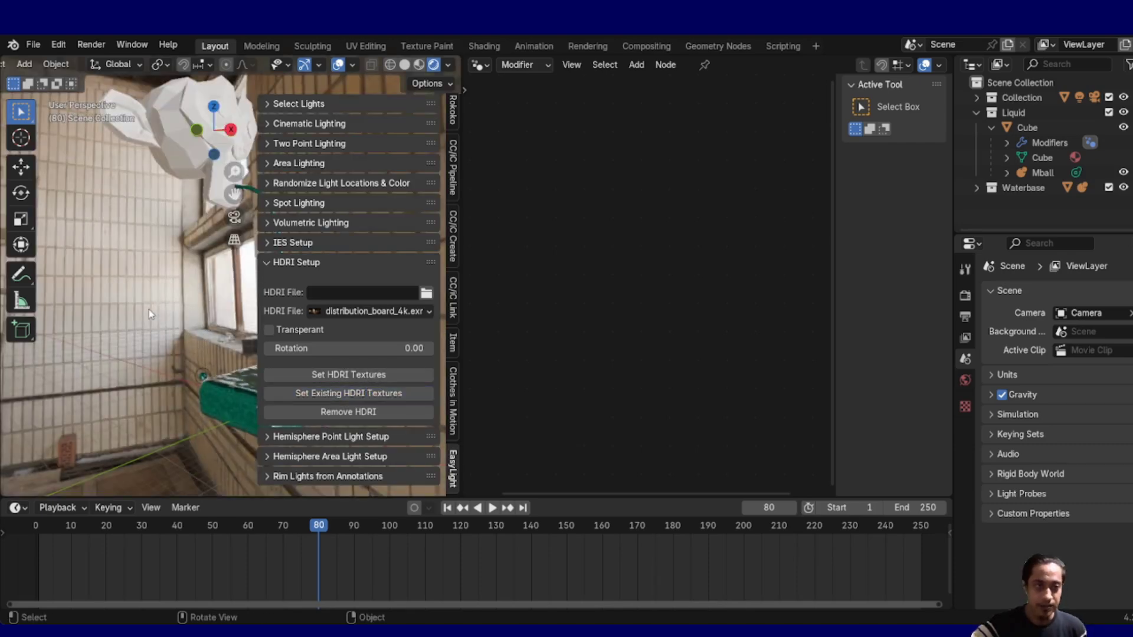
left_click(269, 330)
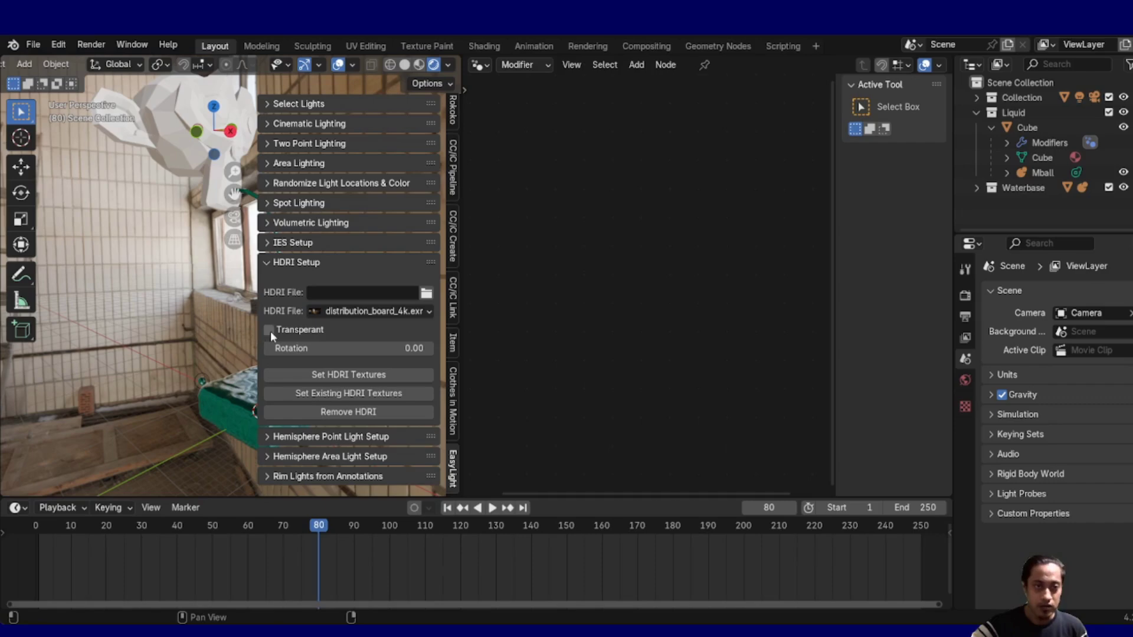
Go to frame 105 and examine the water stream and pool from several angles
left_click_drag(69, 354, 96, 340, "alt")
scroll(118, 307, "up", 3)
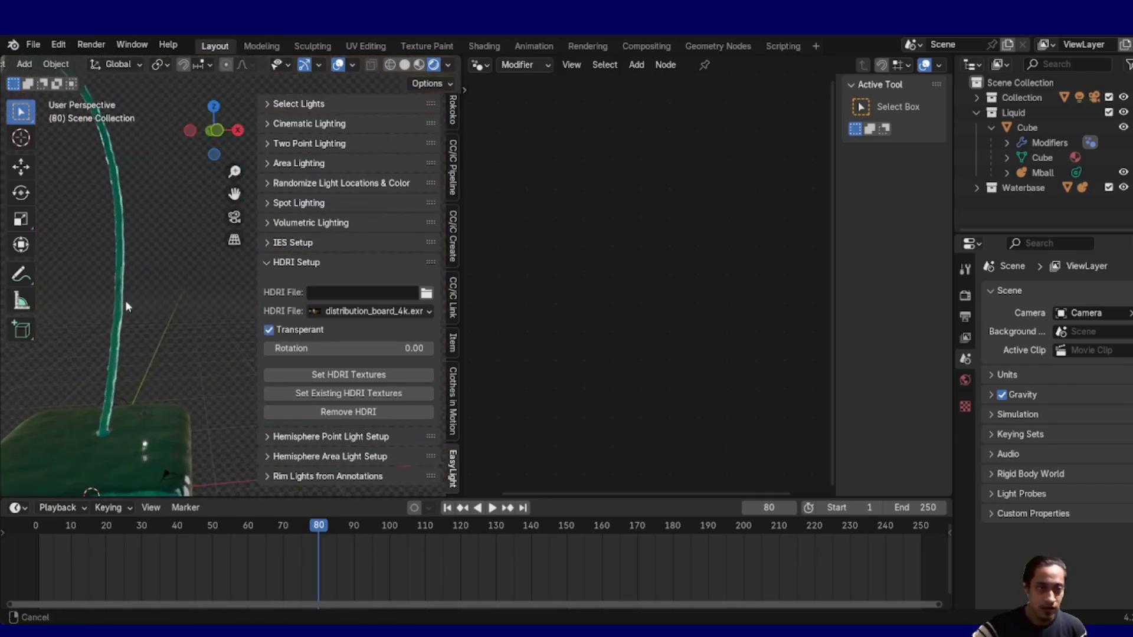
left_click_drag(105, 291, 153, 278, "alt")
scroll(159, 313, "up", 2)
middle_click_drag(153, 277, 160, 264)
left_click_drag(212, 529, 405, 532)
left_click_drag(137, 307, 112, 322, "alt")
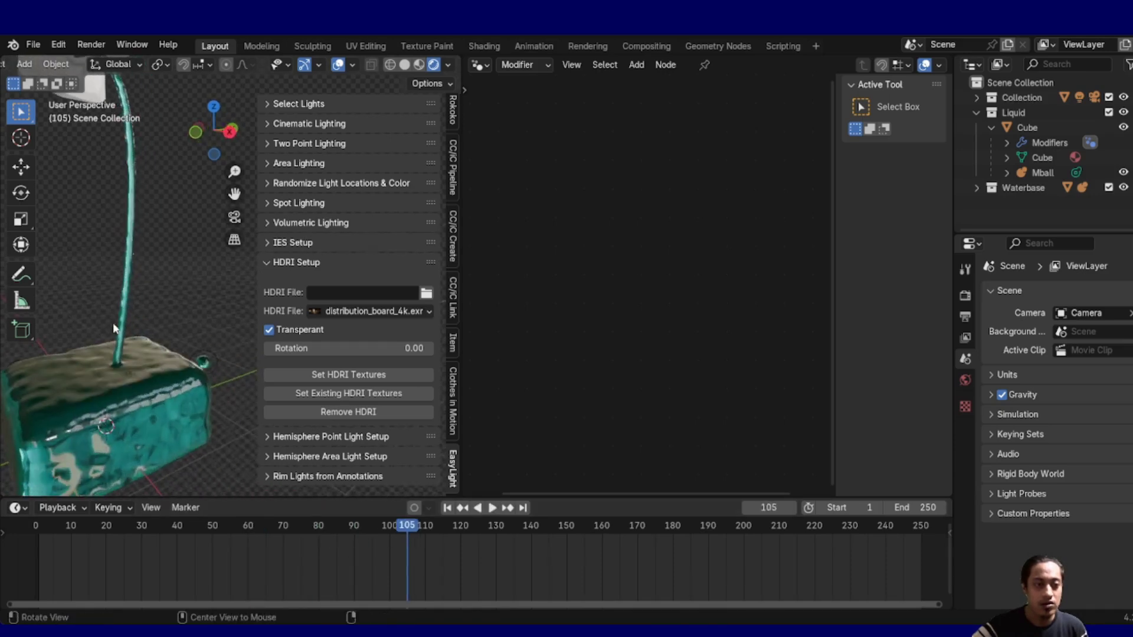
Show the render settings down to the sampling and raytracing options
left_click(965, 295)
left_click(965, 317)
left_click(963, 297)
scroll(1016, 448, "down", 5)
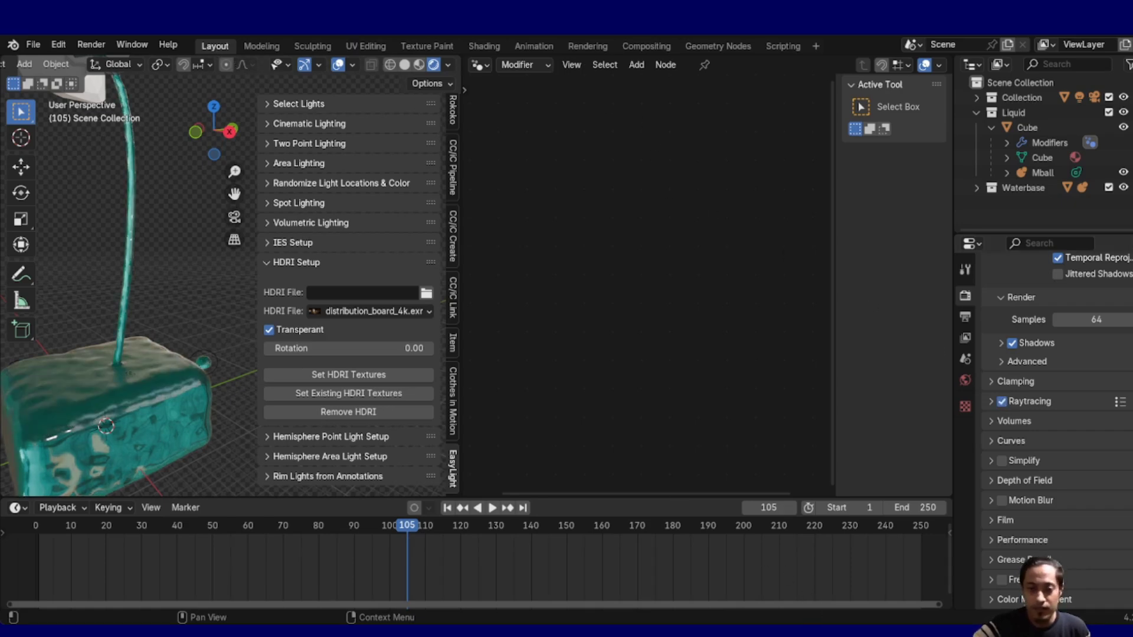
Play the liquid animation from an early frame to about frame 135 and inspect the stream from the monkey head
middle_click_drag(127, 308, 144, 331)
left_click_drag(143, 330, 181, 280, "alt+shift")
left_click_drag(124, 354, 150, 338, "alt")
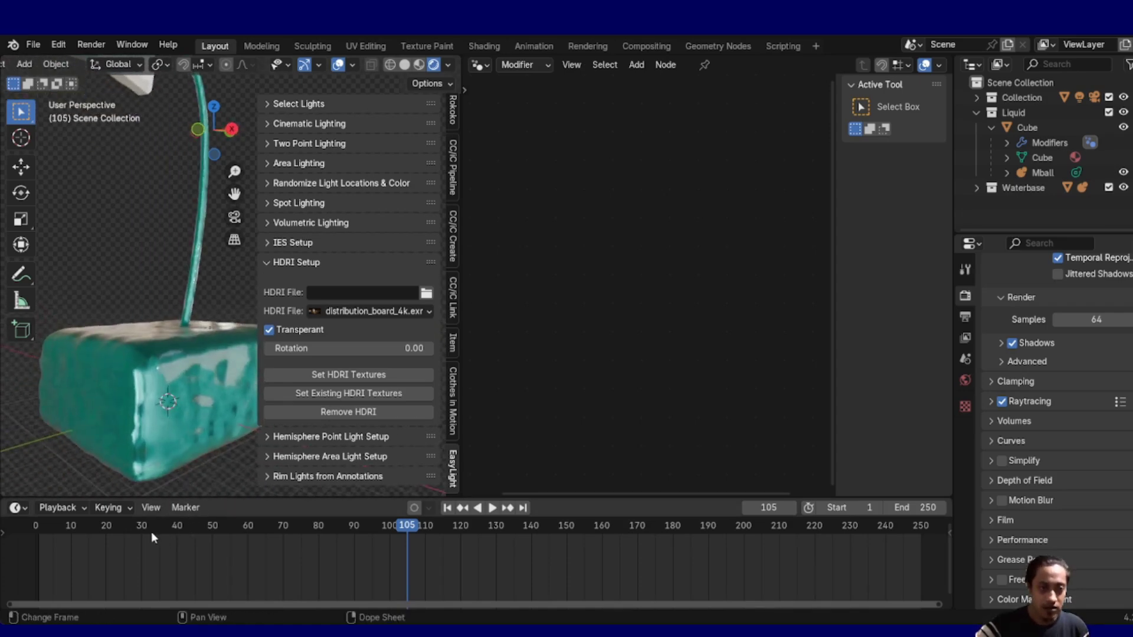
left_click(121, 537)
key("space")
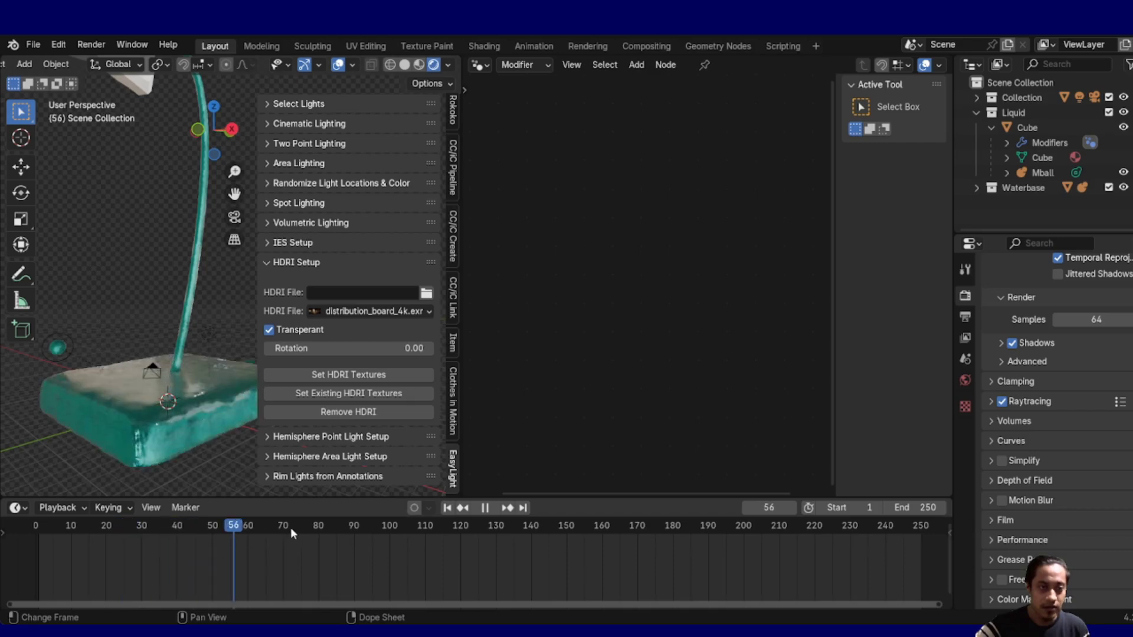
key("space")
middle_click_drag(151, 250, 105, 328, "shift")
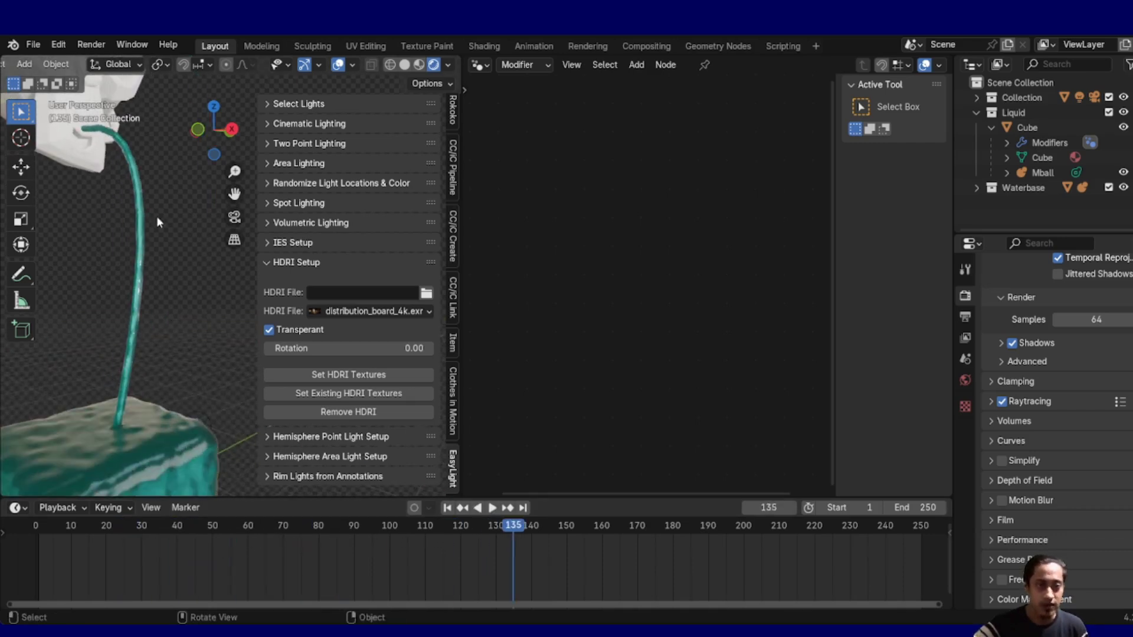
Add a mesh cube and move it along the Y axis to the empty area beside the pool
middle_click_drag(193, 387, 83, 360)
left_click_drag(83, 355, 140, 405, "alt")
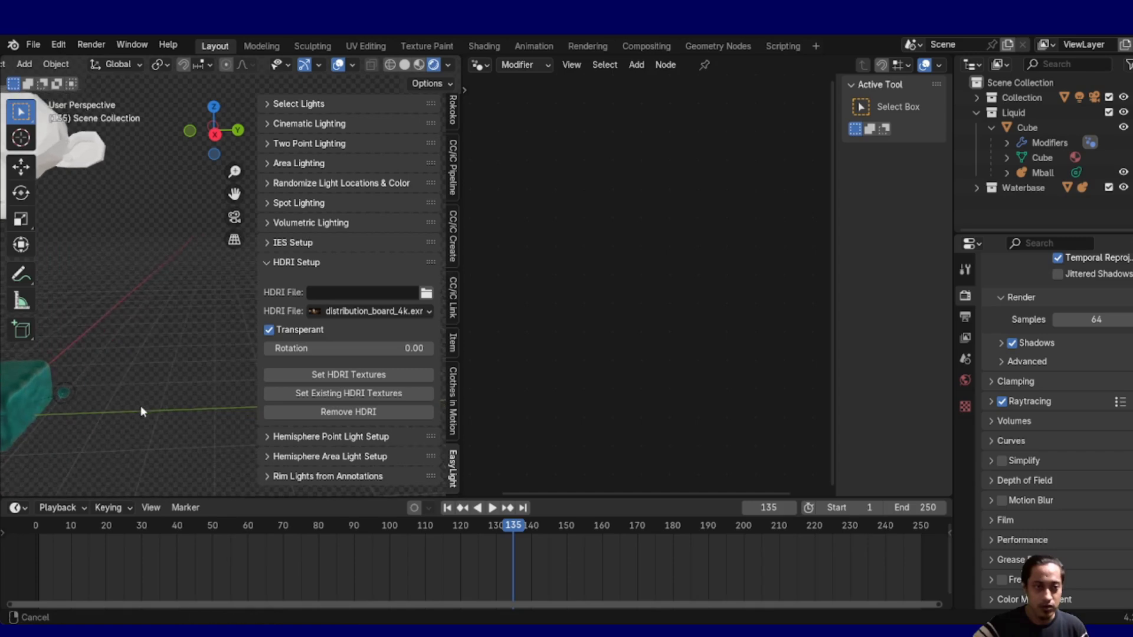
key("shift+a")
mouse_move(165, 334)
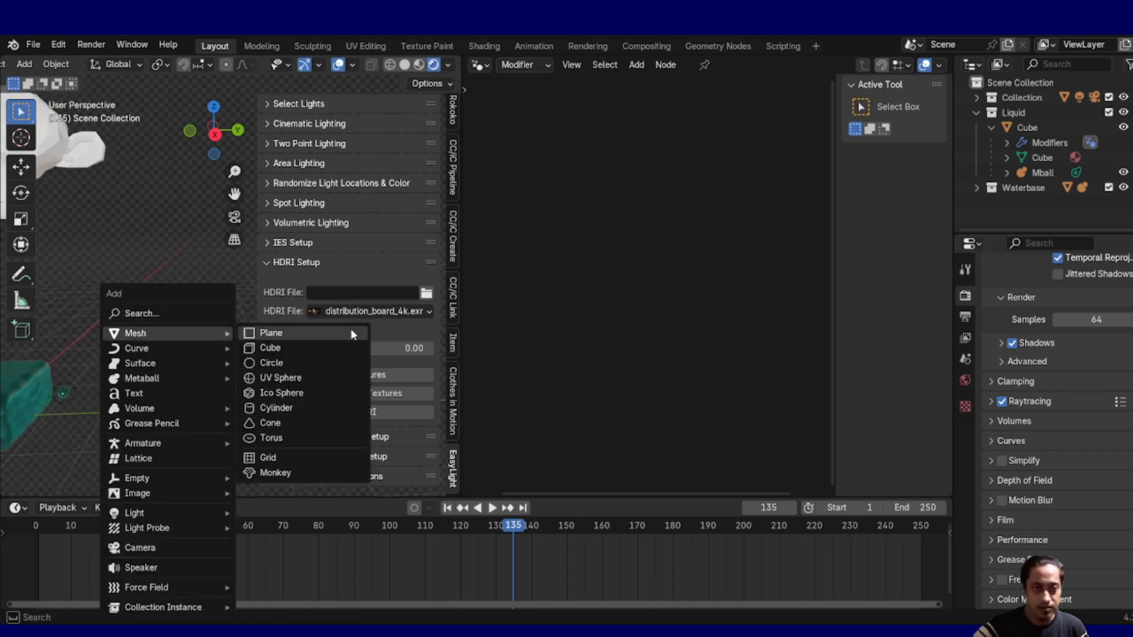
left_click(303, 349)
key("g")
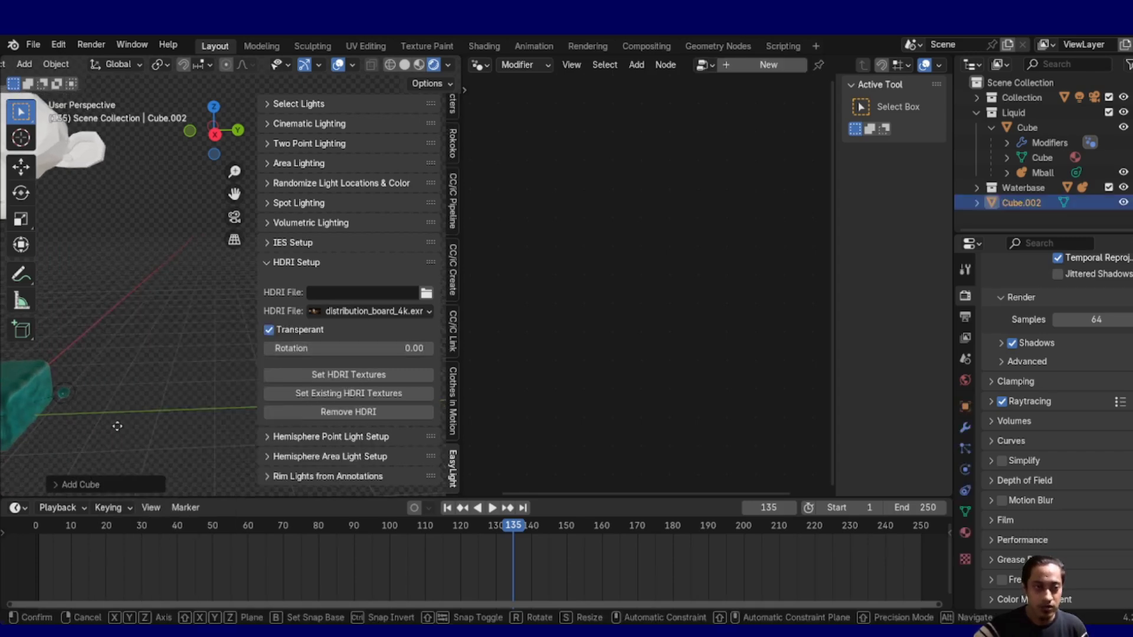
key("x")
key("y")
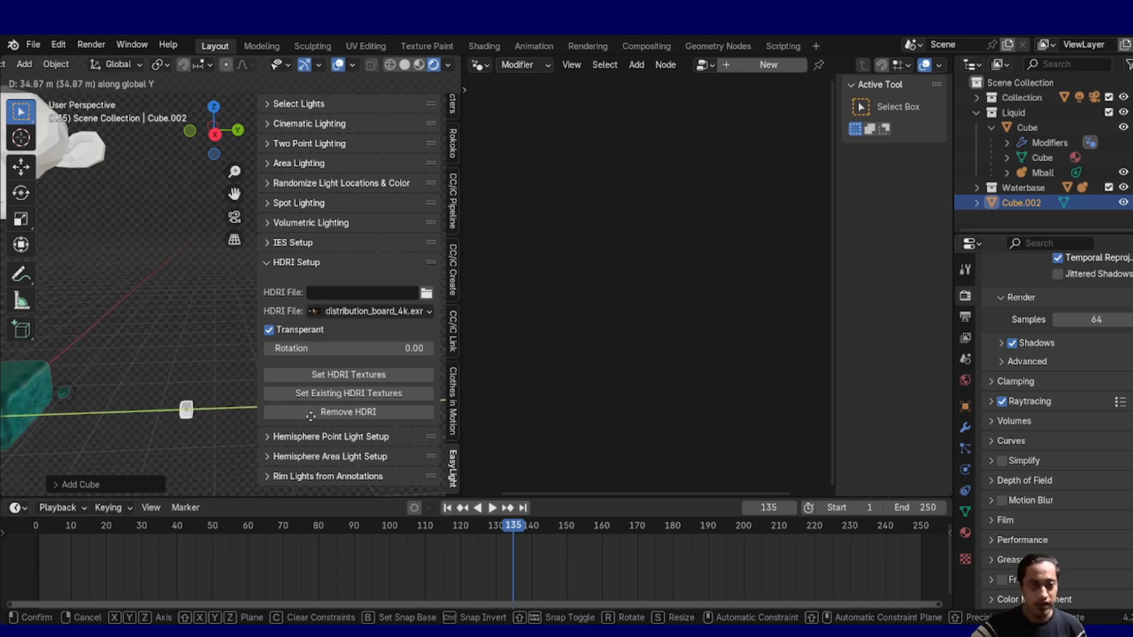
left_click(273, 424)
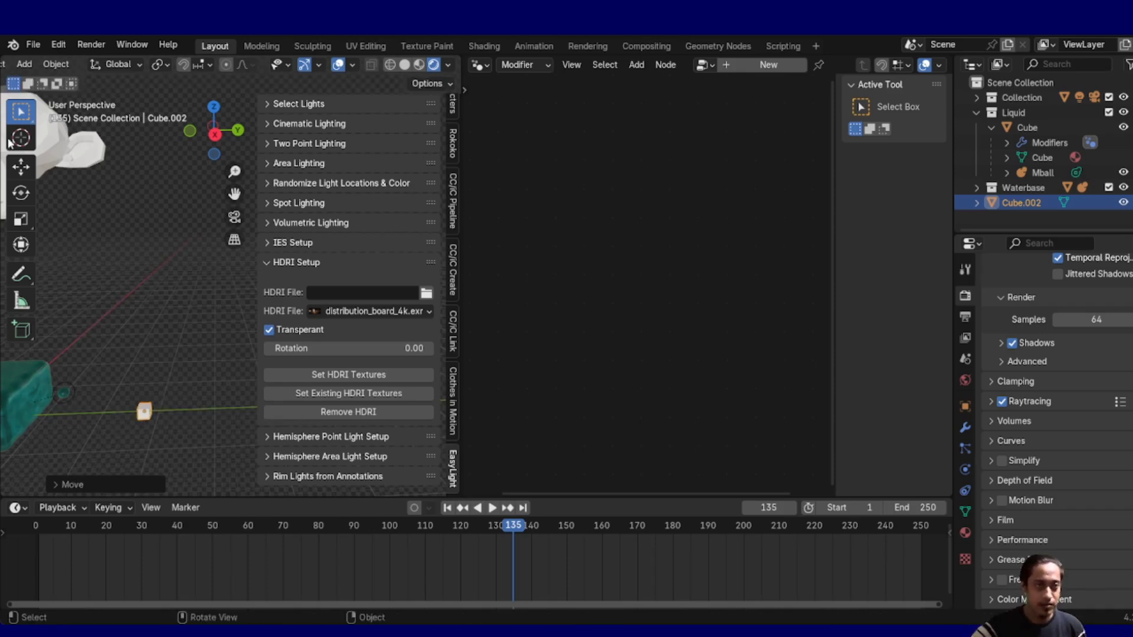
Scale the new cube up about 8.7 times and apply its scale
key("s")
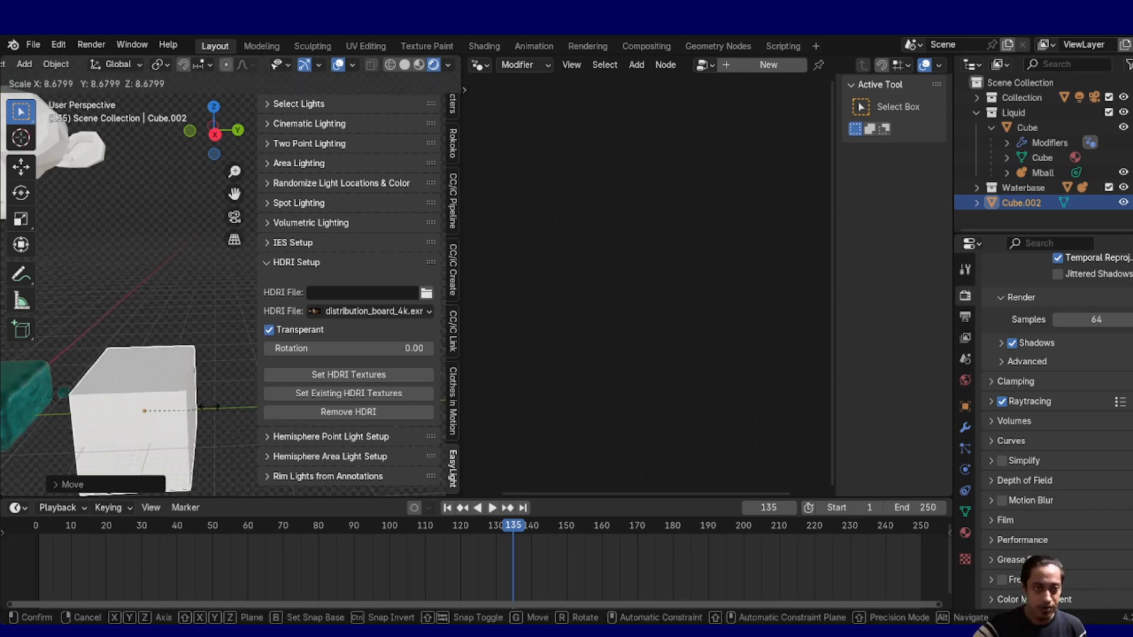
left_click(181, 398)
left_click_drag(182, 398, 157, 390, "alt+shift")
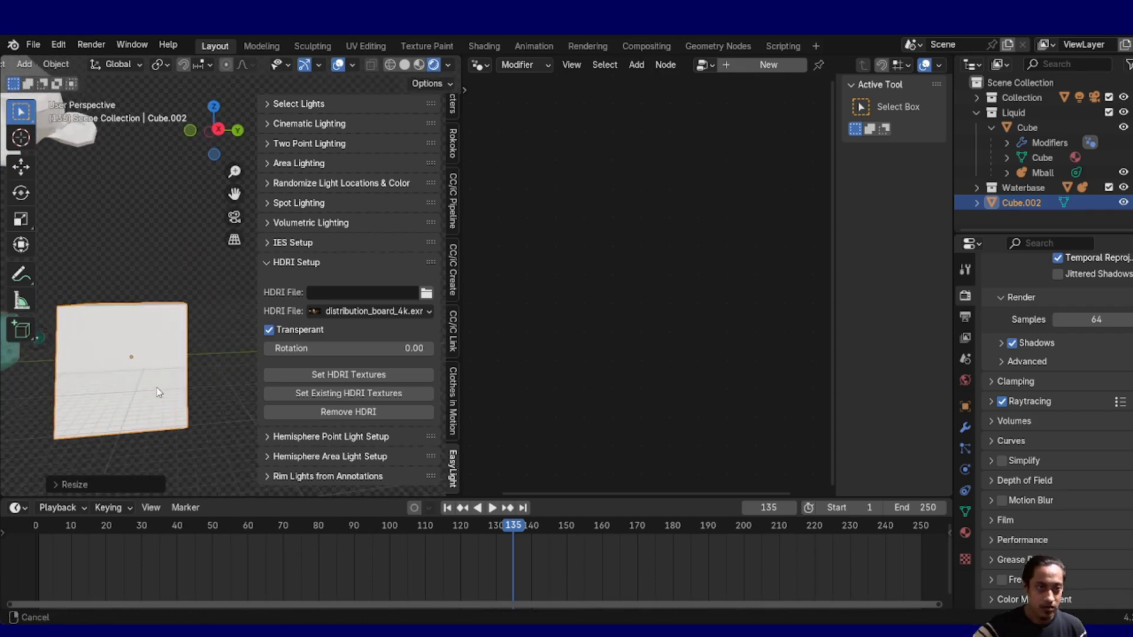
left_click_drag(194, 355, 152, 339, "alt+shift")
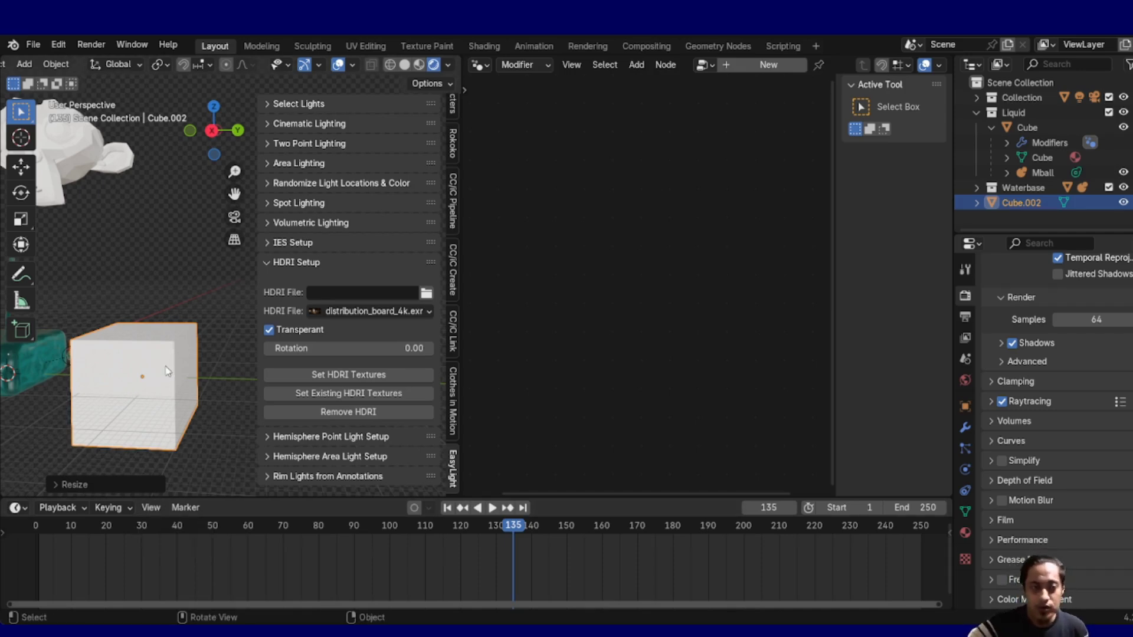
left_click_drag(177, 383, 157, 413, "alt+shift")
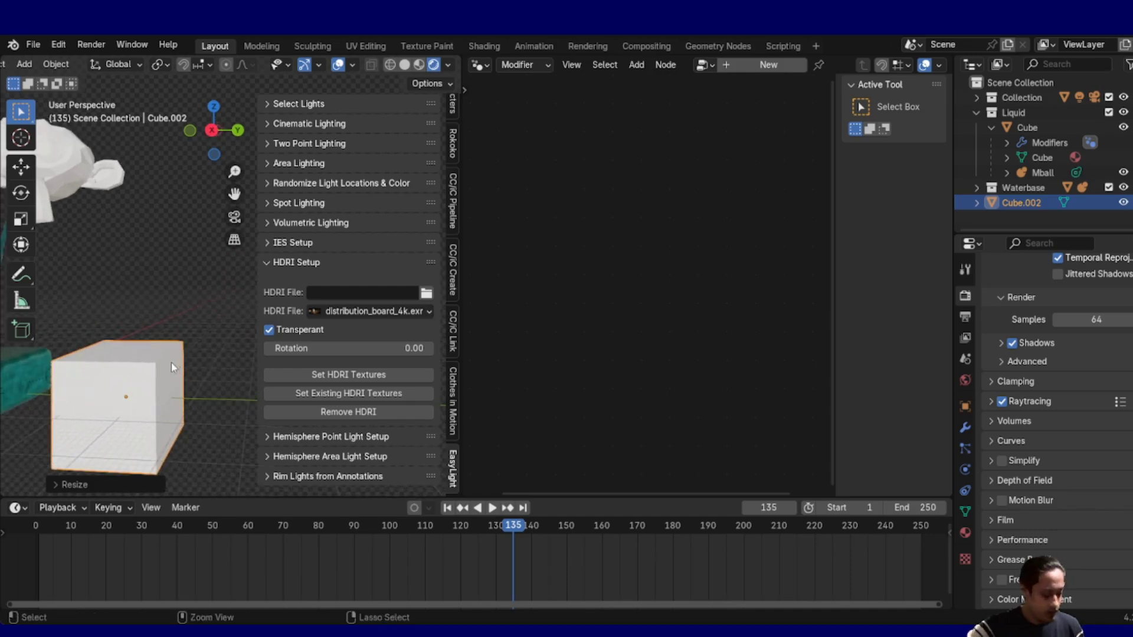
key("ctrl+a")
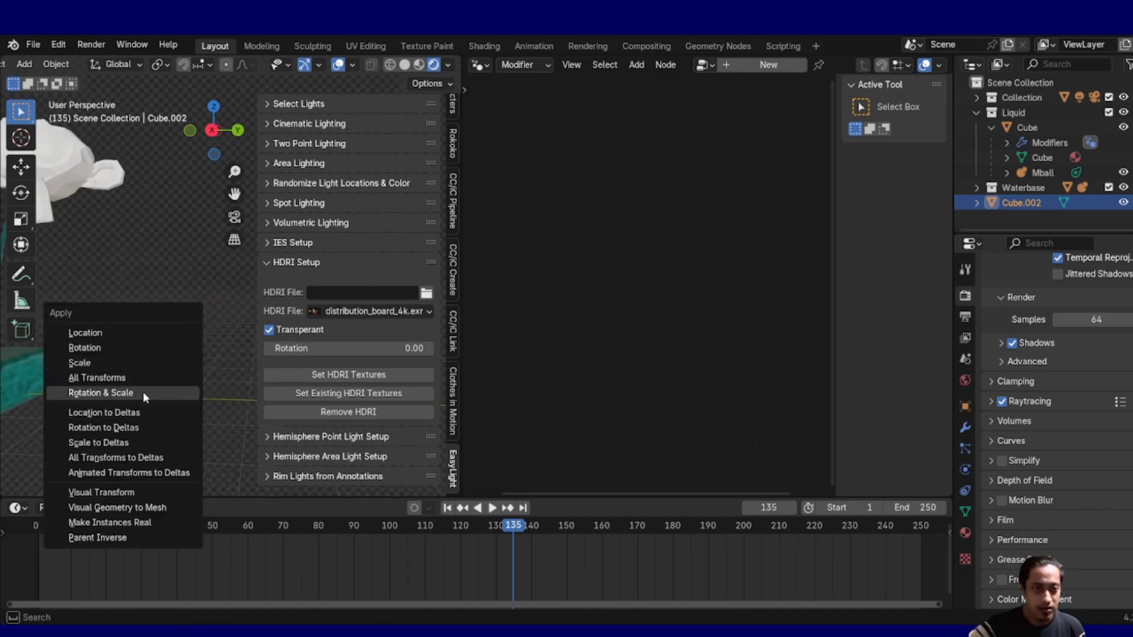
left_click(146, 361)
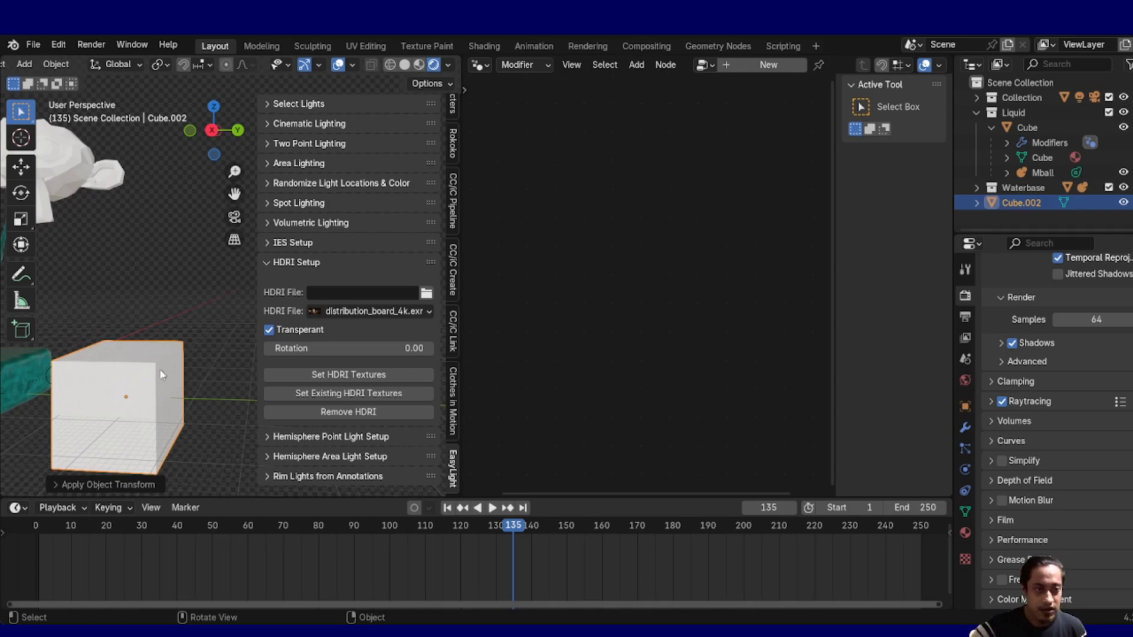
Add a cube metaball and move it along the Y axis to just beyond the large white cube
left_click_drag(214, 376, 177, 387, "alt+shift")
mouse_move(170, 352)
middle_mouse_down("shift")
mouse_move(154, 383)
mouse_move(166, 348)
middle_mouse_up("shift")
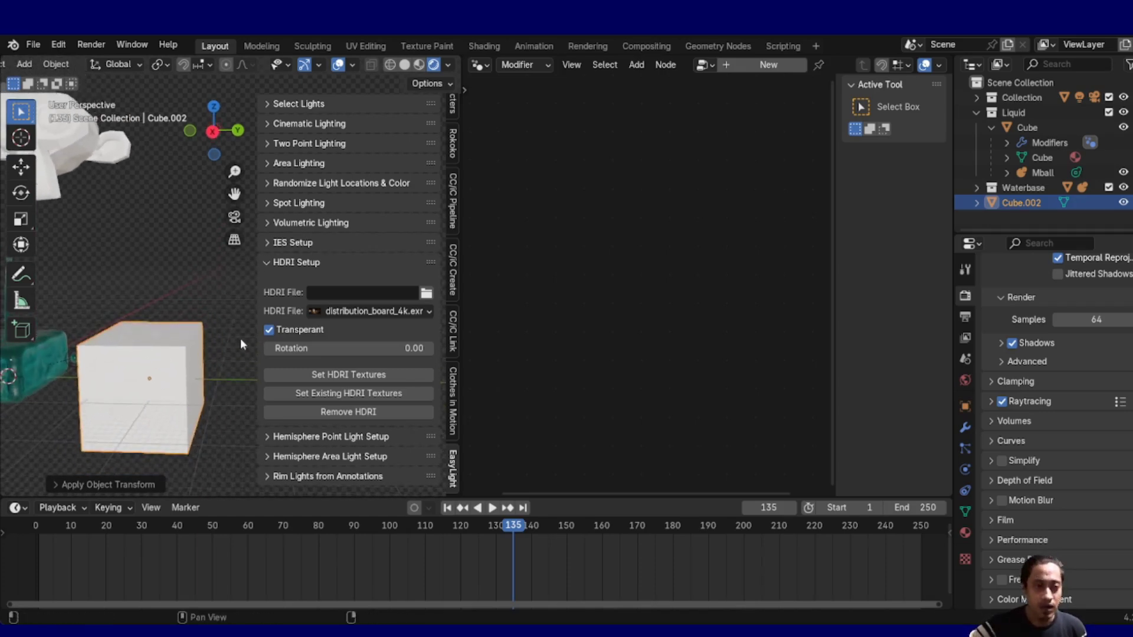
key("shift+a")
mouse_move(198, 339)
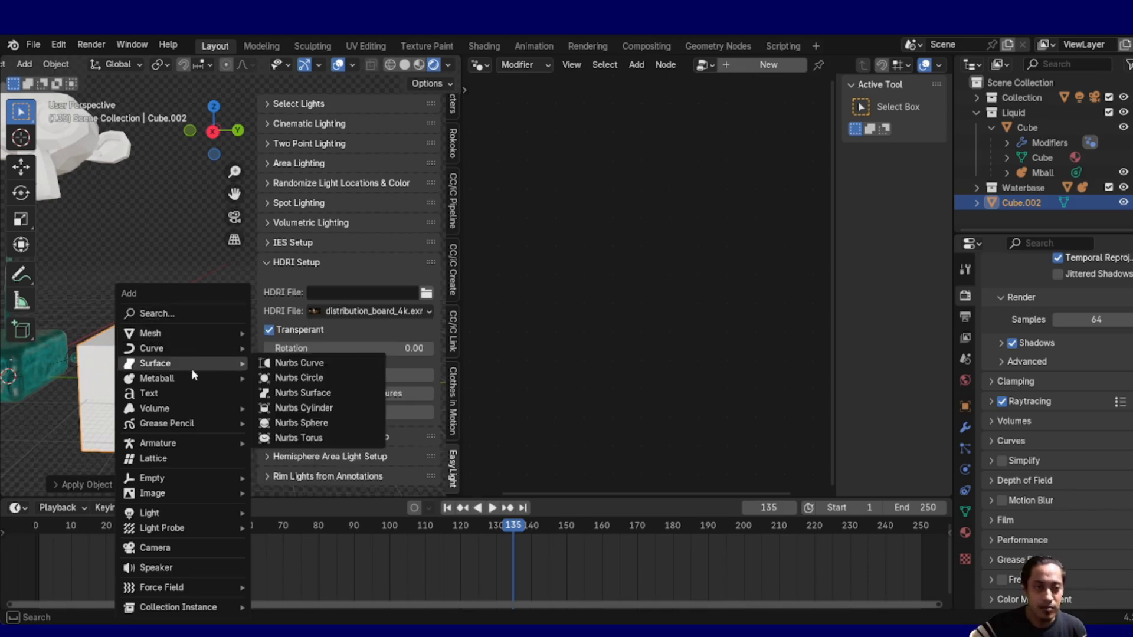
mouse_move(228, 377)
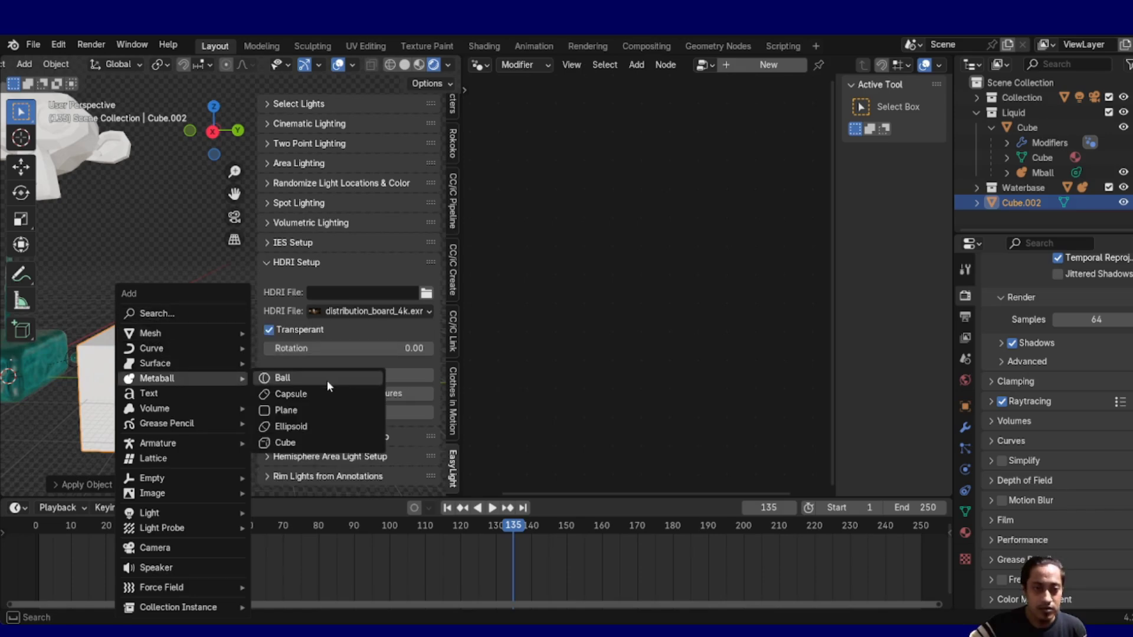
left_click(285, 442)
key("g")
key("x")
key("y")
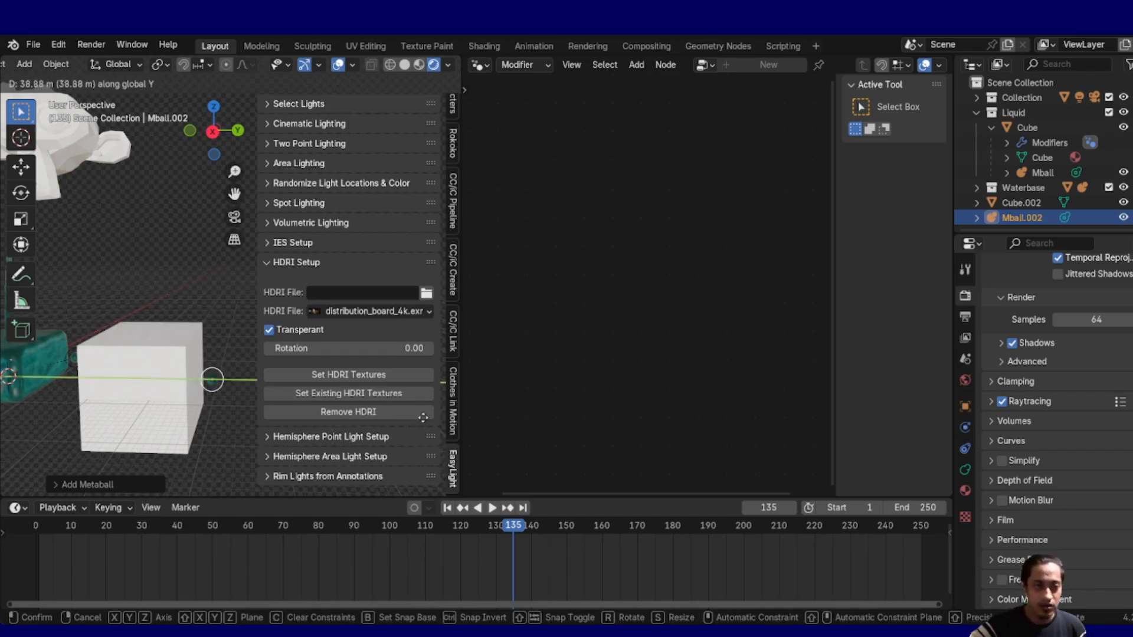
left_click(442, 427)
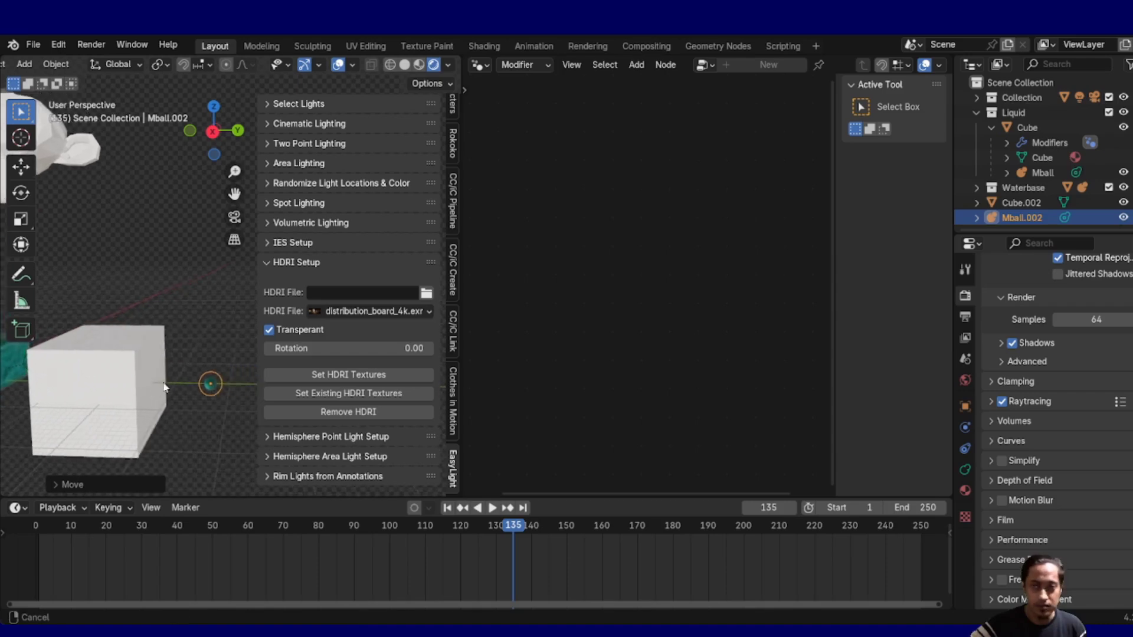
Parent the new metaball Mball.002 to the large white cube using the Object option and expand the cube's hierarchy in the outliner
left_click(1010, 203)
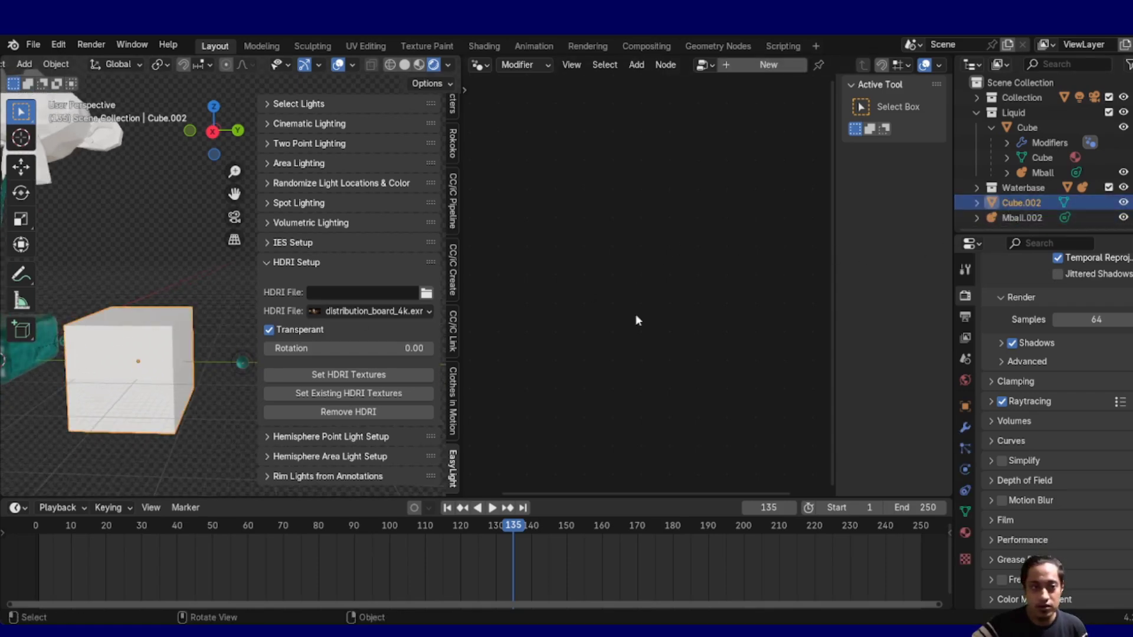
left_click(1029, 217)
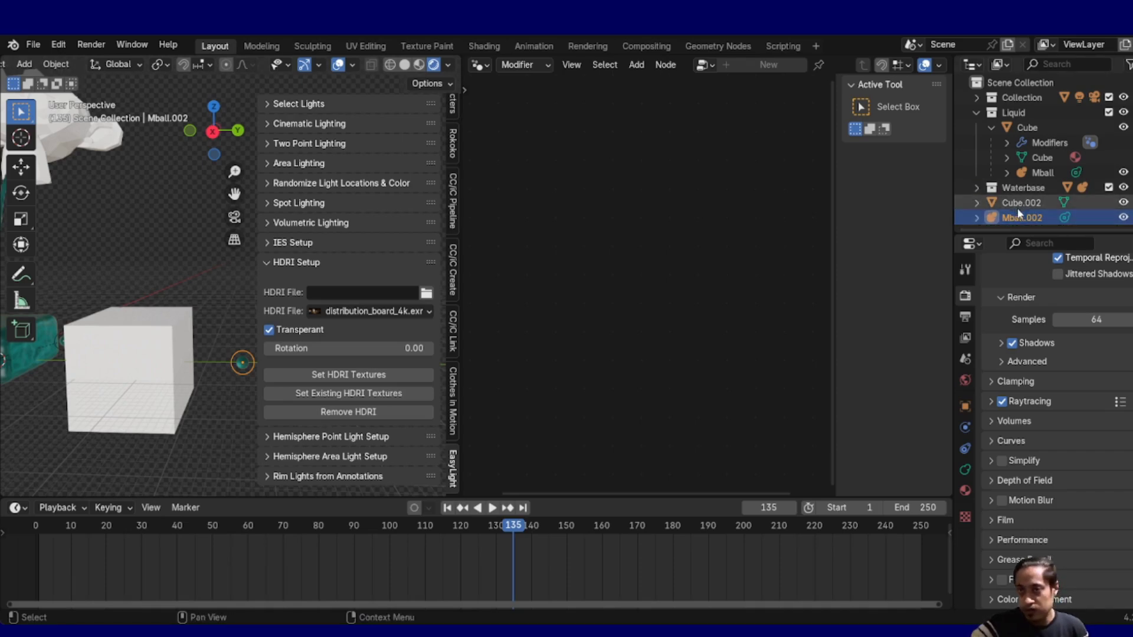
left_click(133, 360, "shift")
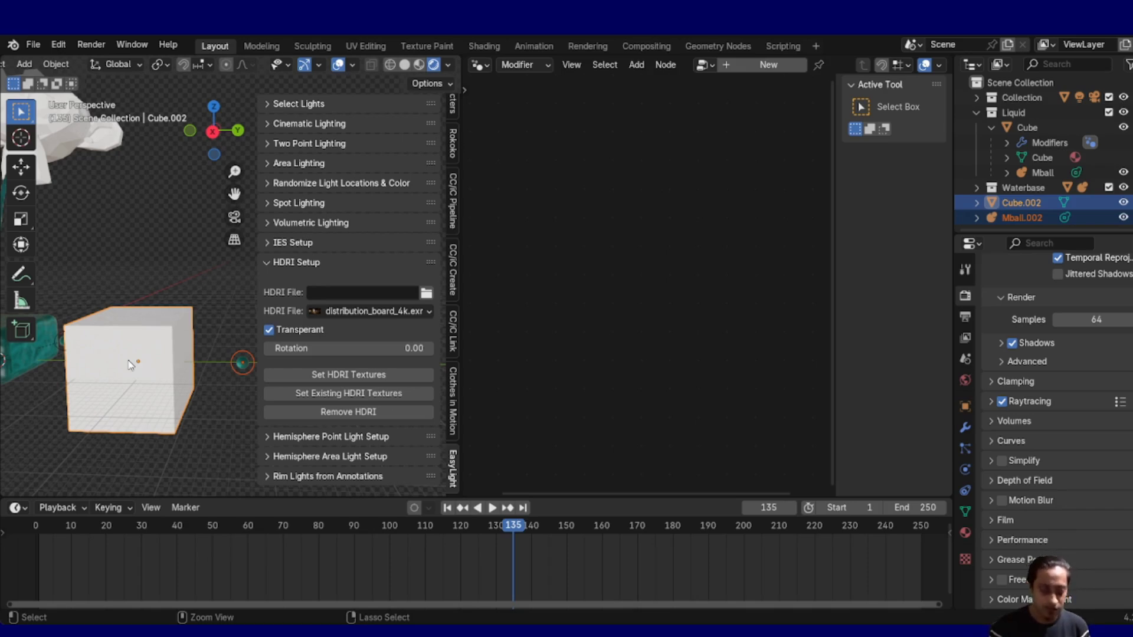
key("ctrl+p")
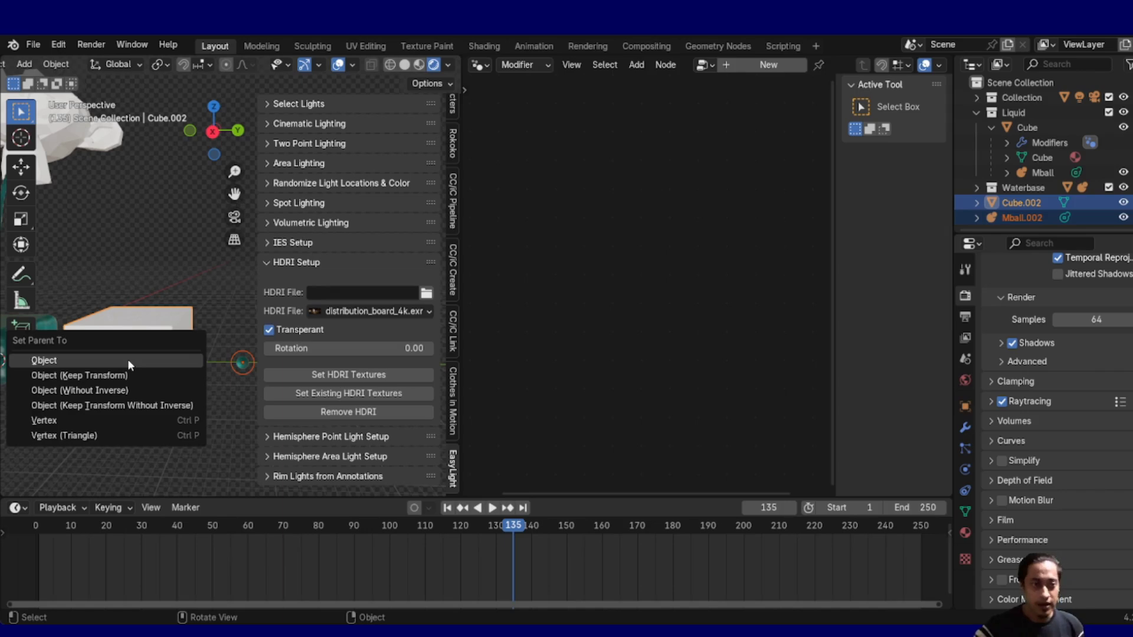
left_click(127, 359)
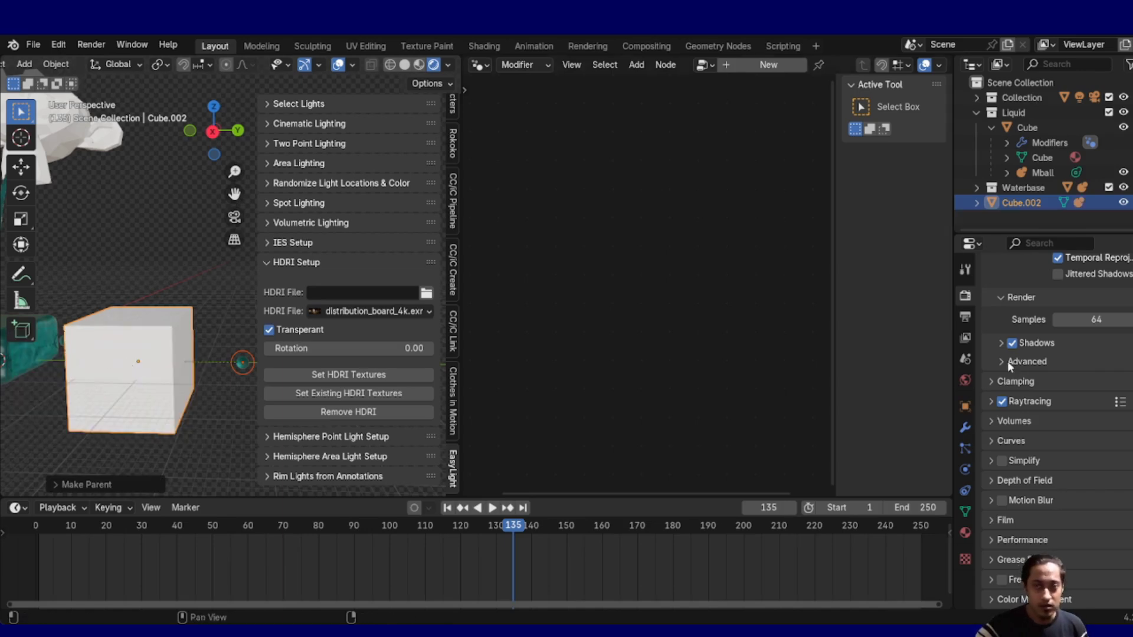
left_click(976, 203)
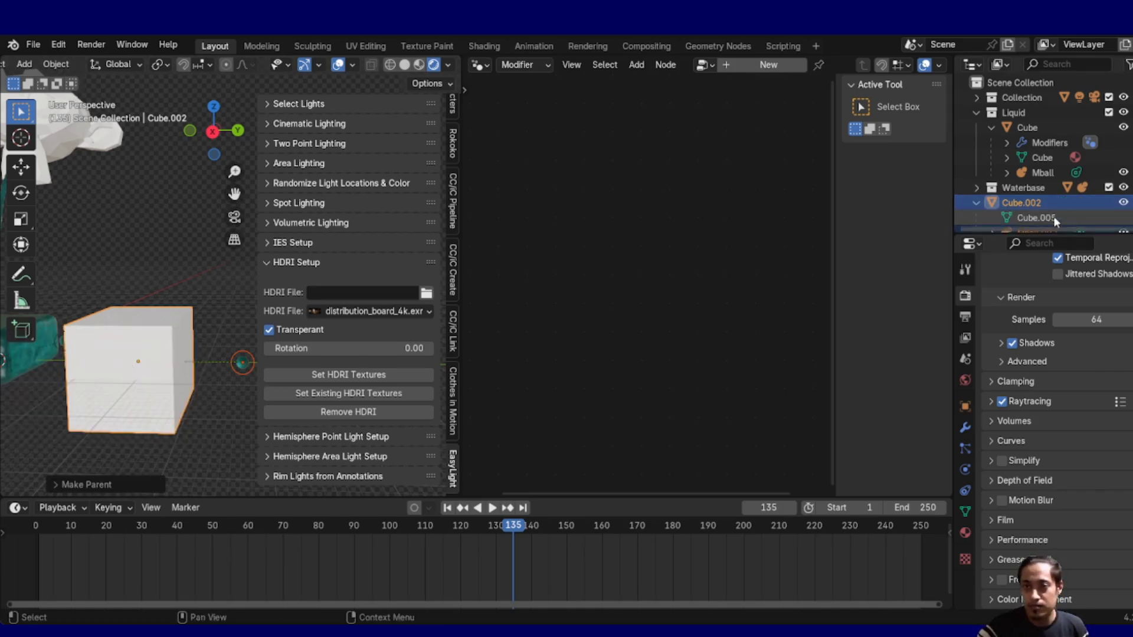
scroll(1003, 201, "down", 1)
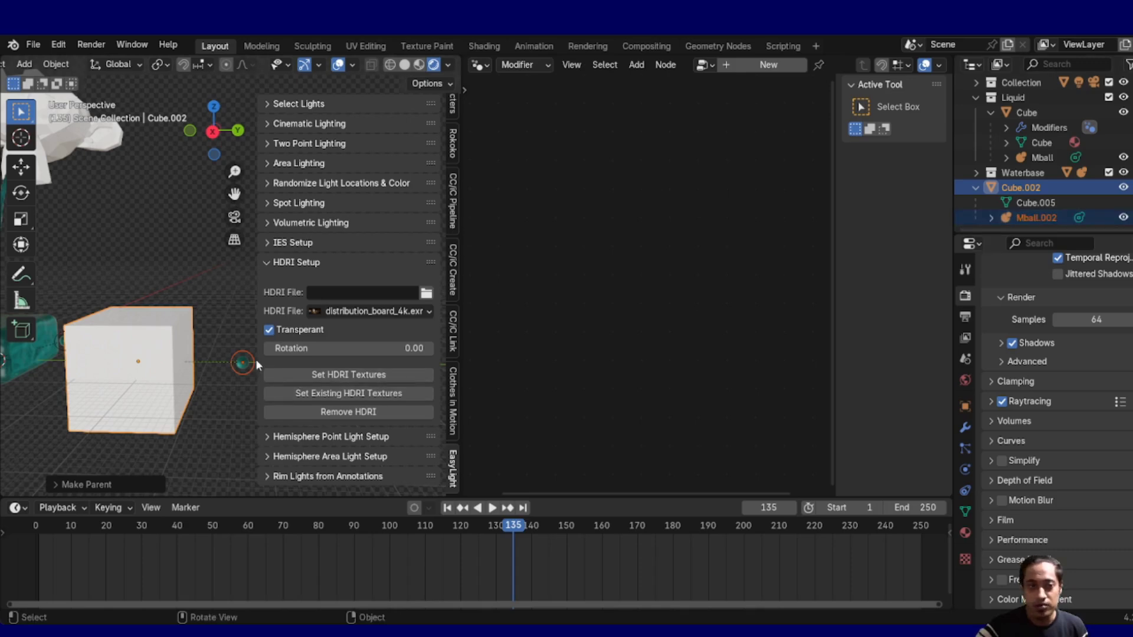
Set the instancing of Cube.002 to Vertices so the metaball is instanced on the cube's corners
left_click(1015, 189)
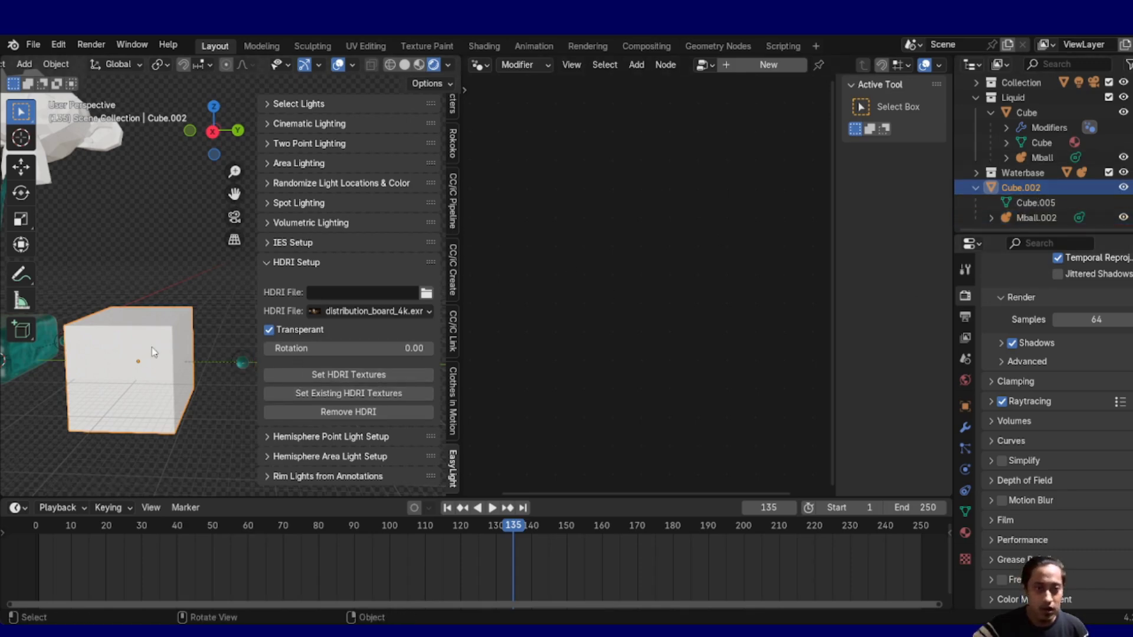
left_click(965, 407)
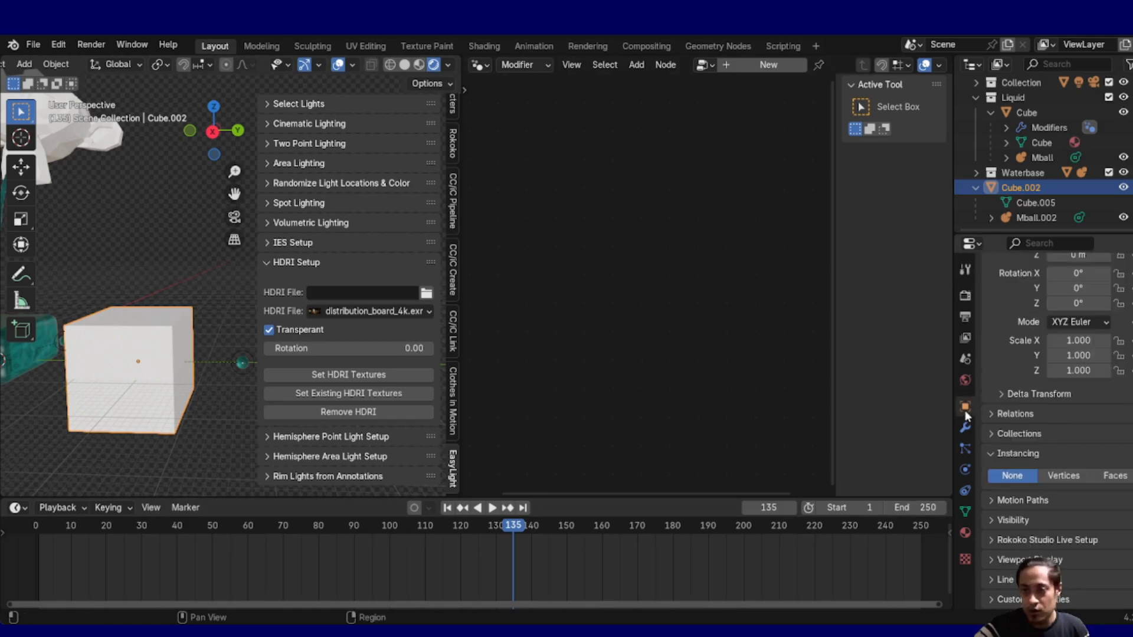
left_click(1065, 476)
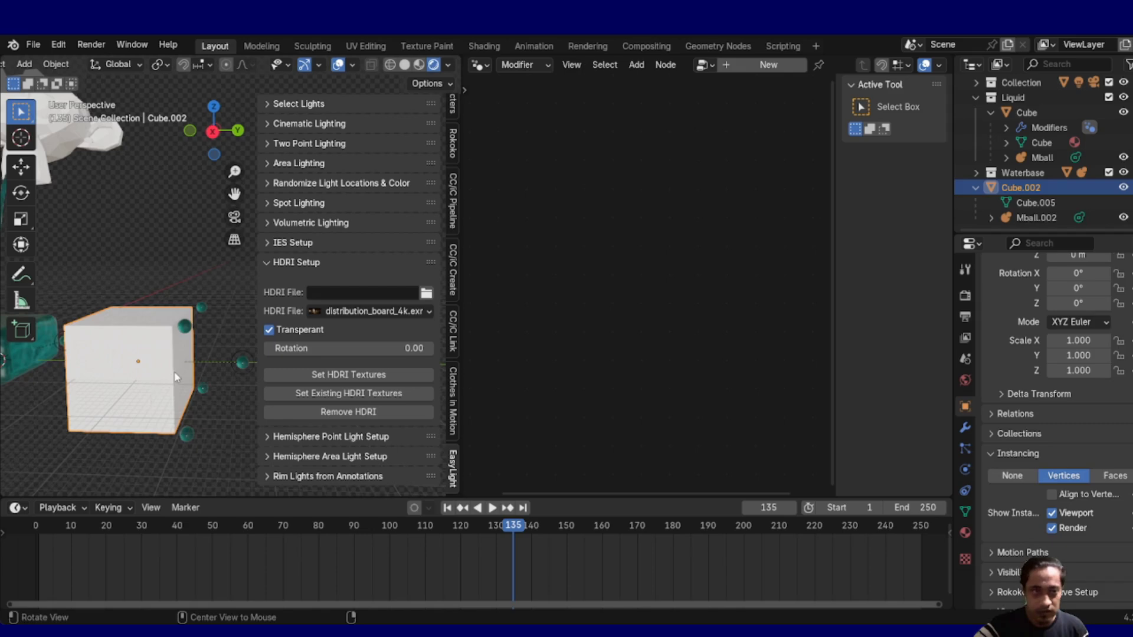
left_click_drag(75, 387, 111, 332, "alt")
mouse_move(149, 296)
middle_mouse_down("ctrl")
mouse_move(122, 324)
mouse_move(156, 309)
mouse_move(130, 298)
mouse_move(97, 352)
mouse_move(164, 319)
mouse_move(127, 319)
mouse_move(131, 341)
mouse_move(119, 304)
mouse_move(158, 281)
mouse_move(211, 284)
mouse_move(94, 297)
mouse_move(89, 305)
mouse_move(171, 300)
middle_mouse_up("ctrl")
left_click_drag(171, 300, 135, 378, "alt+shift")
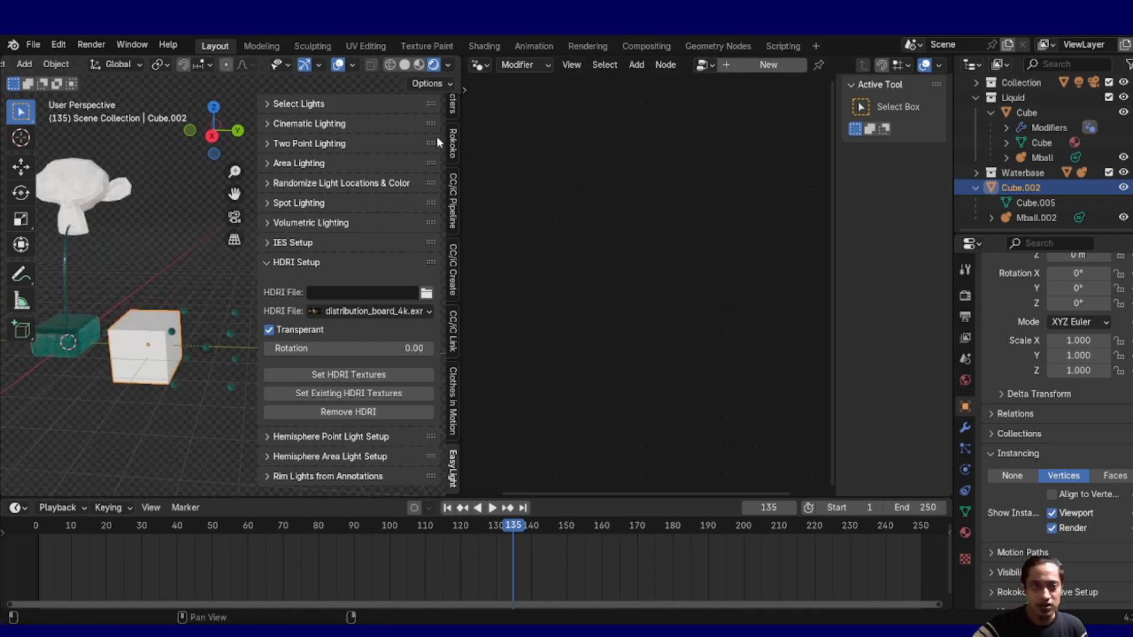
Add a Geometry Nodes modifier to Cube.002 and assign the existing "Geometry Nodes" group to it
left_click(965, 427)
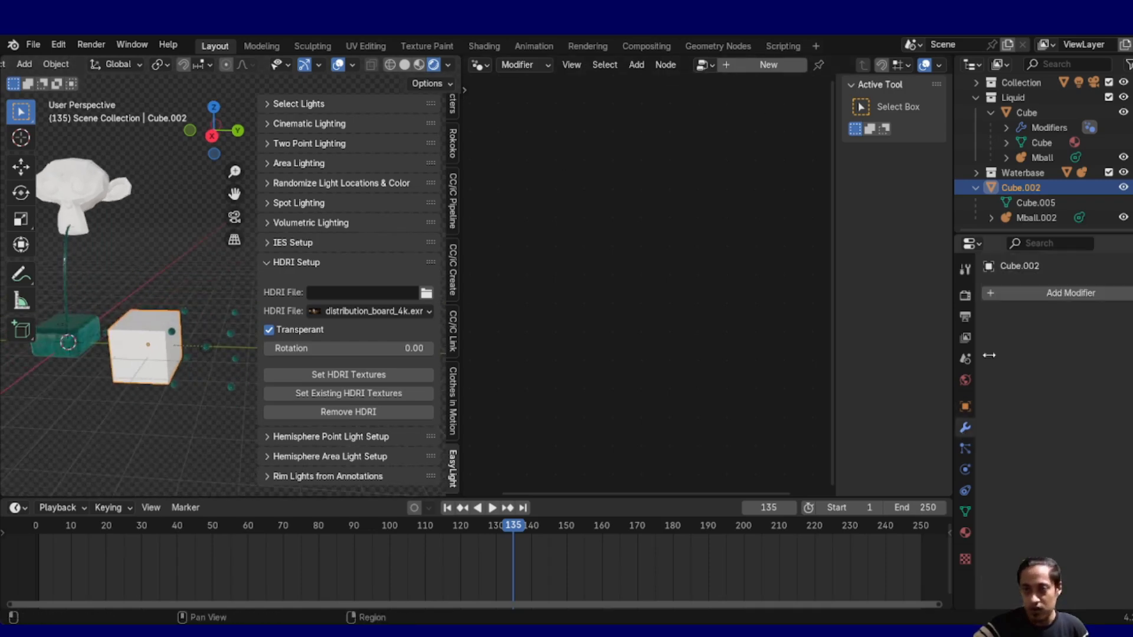
left_click(1041, 292)
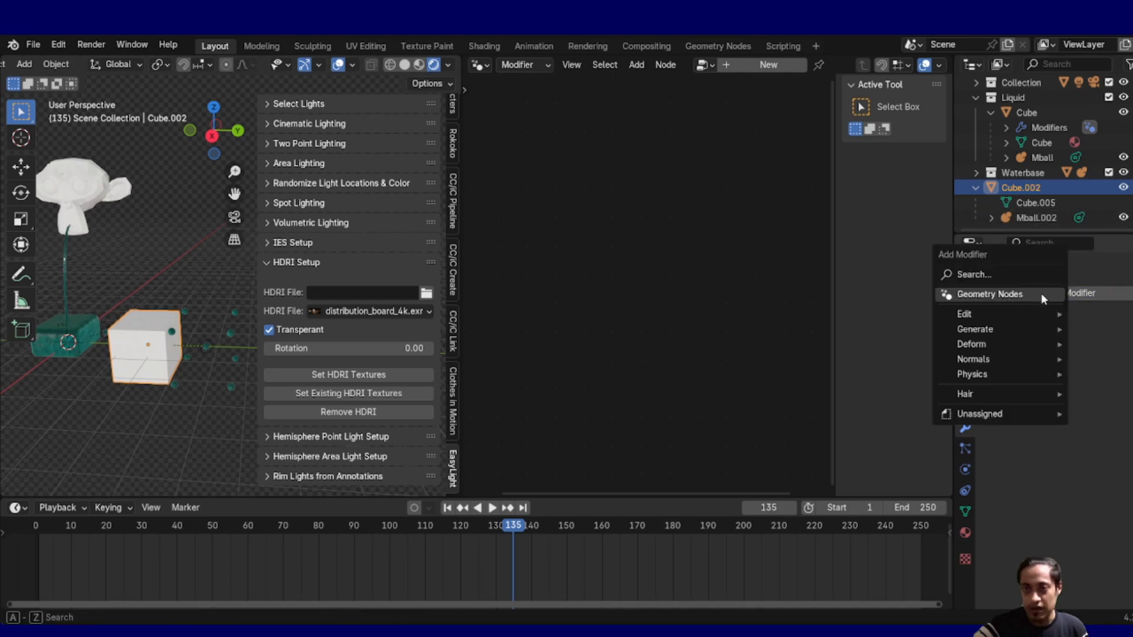
left_click(987, 294)
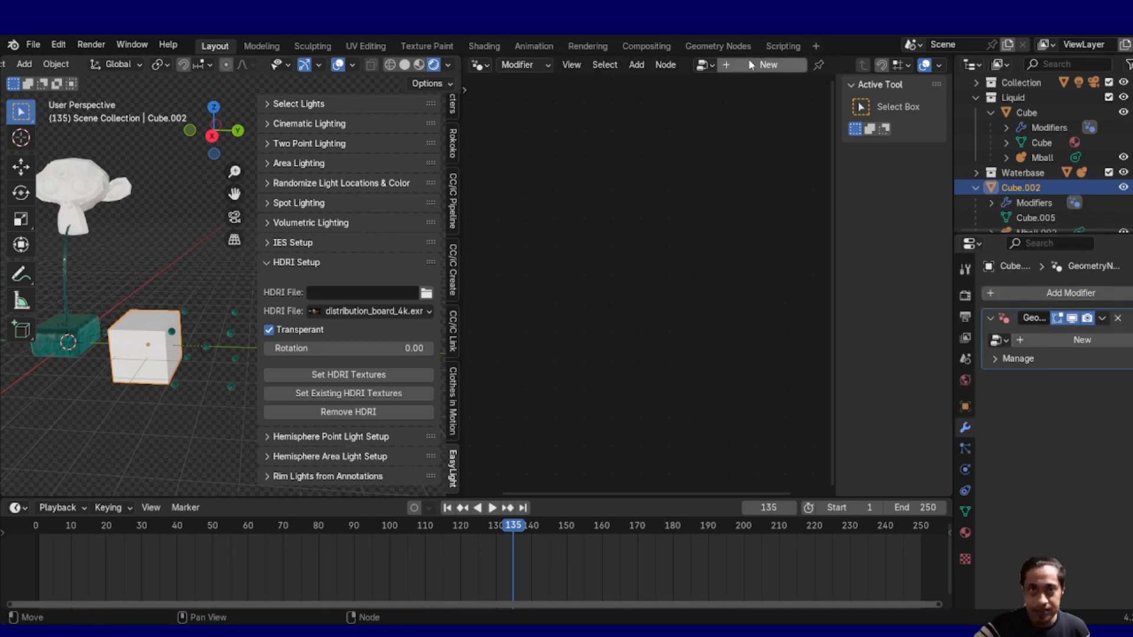
left_click(703, 65)
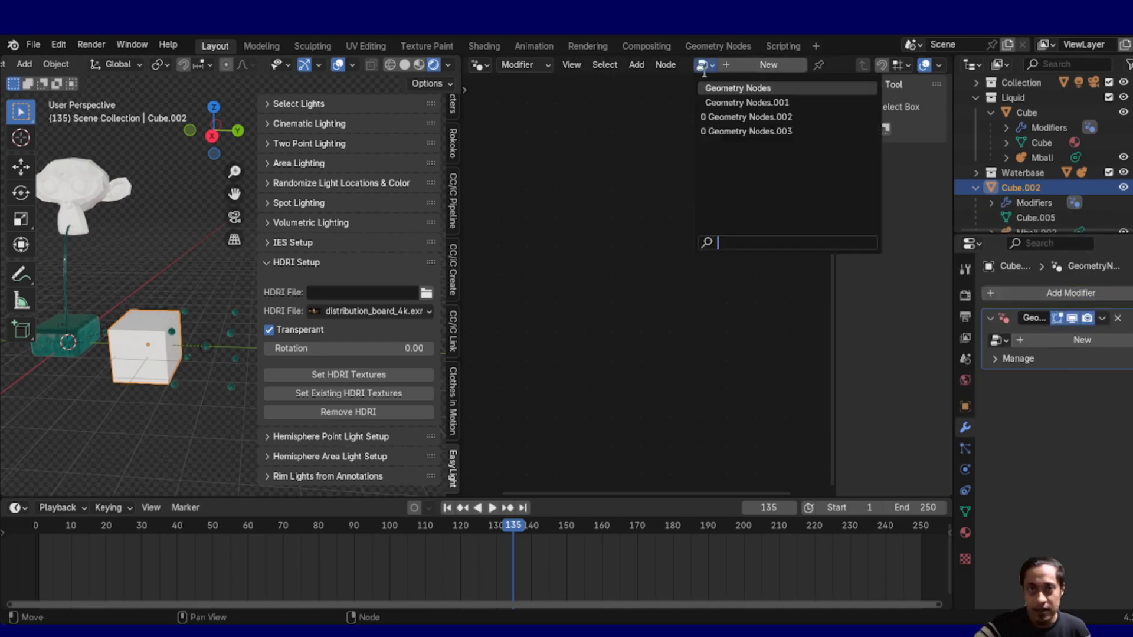
left_click(739, 89)
mouse_move(163, 334)
middle_mouse_down()
mouse_move(152, 361)
mouse_move(78, 355)
mouse_move(160, 345)
middle_mouse_up()
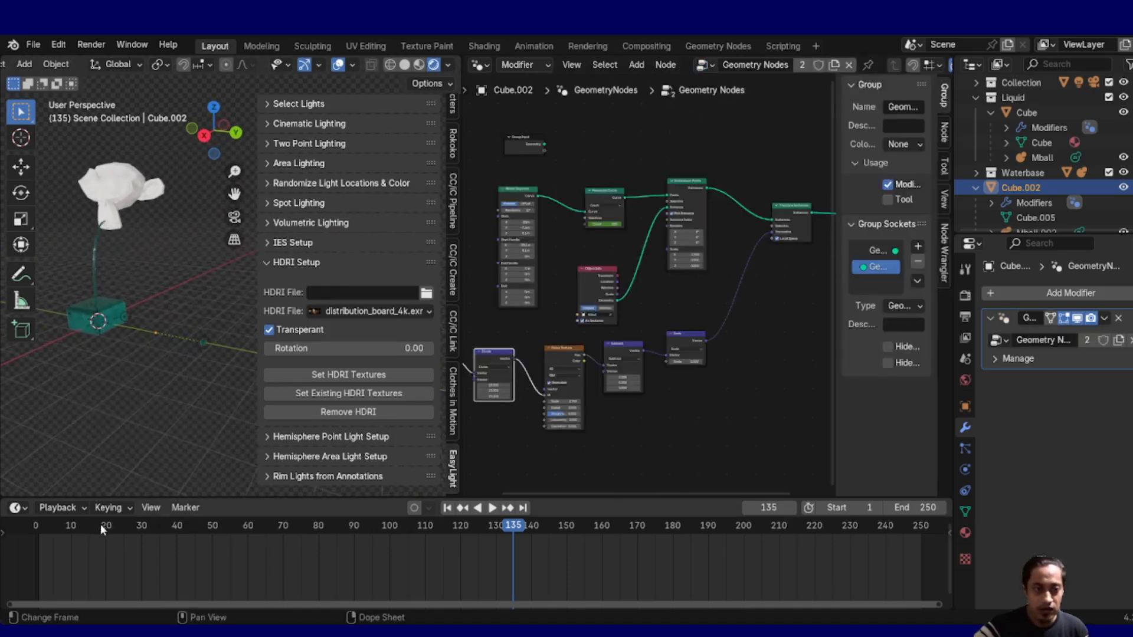
Play the animation from the start to frame 100 and examine the liquid streams and the node tree driving them
left_click_drag(101, 524, 24, 526)
key("space")
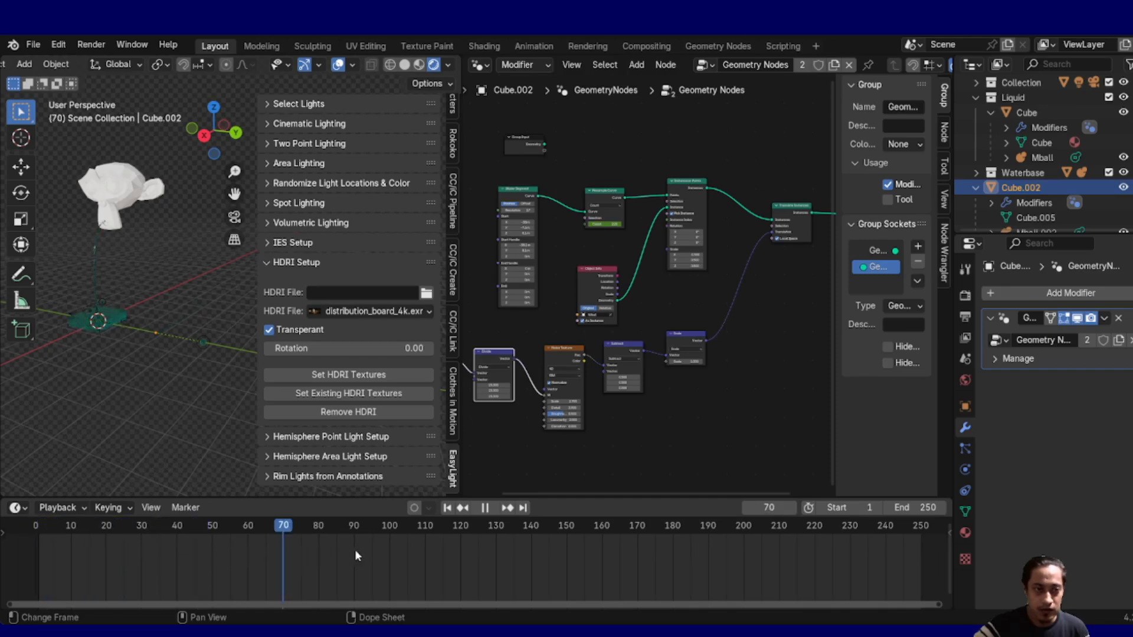
key("space")
middle_click_drag(189, 300, 249, 392)
scroll(200, 349, "up", 2)
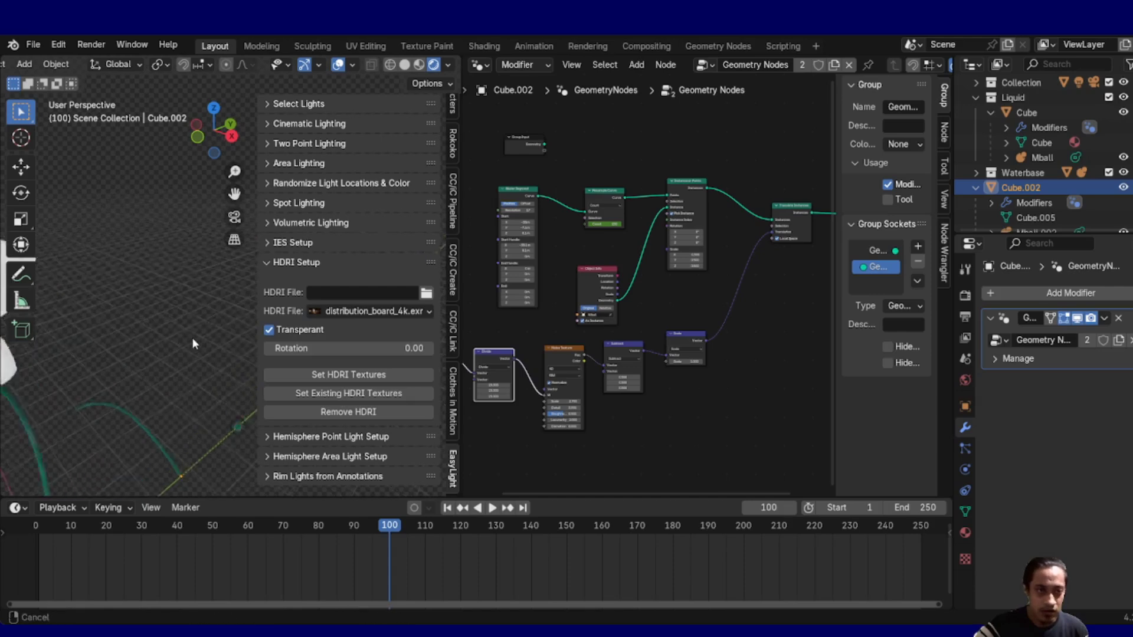
middle_click_drag(133, 280, 134, 158, "shift")
middle_click_drag(115, 328, 171, 181, "shift")
middle_click_drag(166, 241, 139, 335)
middle_click_drag(113, 379, 47, 383)
mouse_move(136, 283)
middle_mouse_down("ctrl")
mouse_move(109, 336)
mouse_move(132, 376)
mouse_move(10, 332)
mouse_move(112, 379)
mouse_move(231, 407)
middle_mouse_up("ctrl")
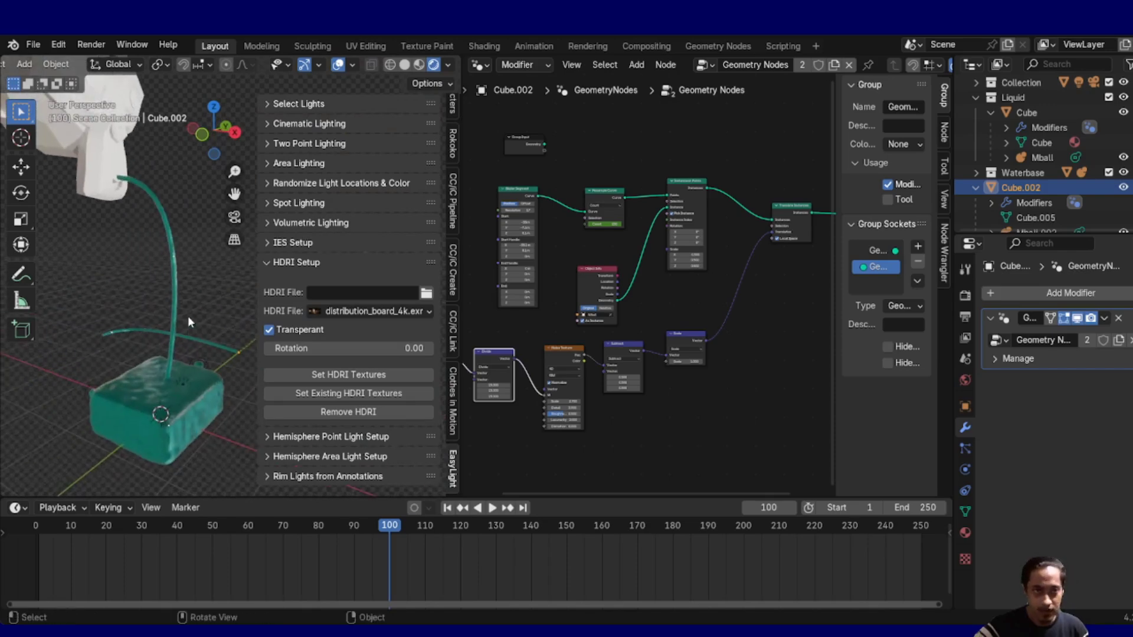
middle_click_drag(171, 320, 203, 150)
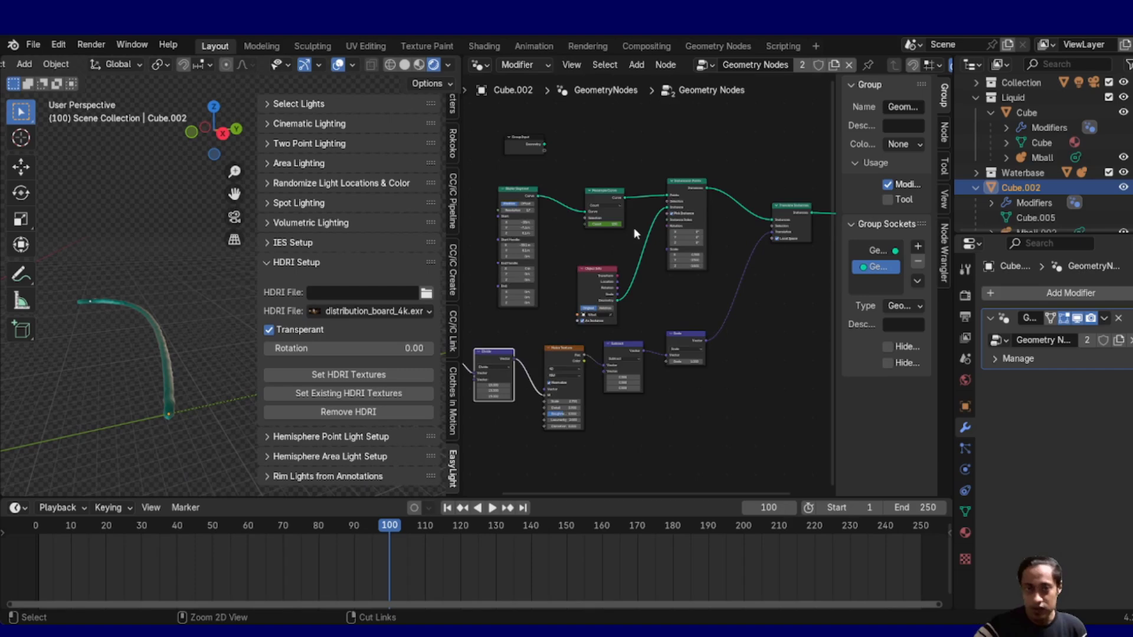
middle_click_drag(634, 228, 609, 273, "ctrl")
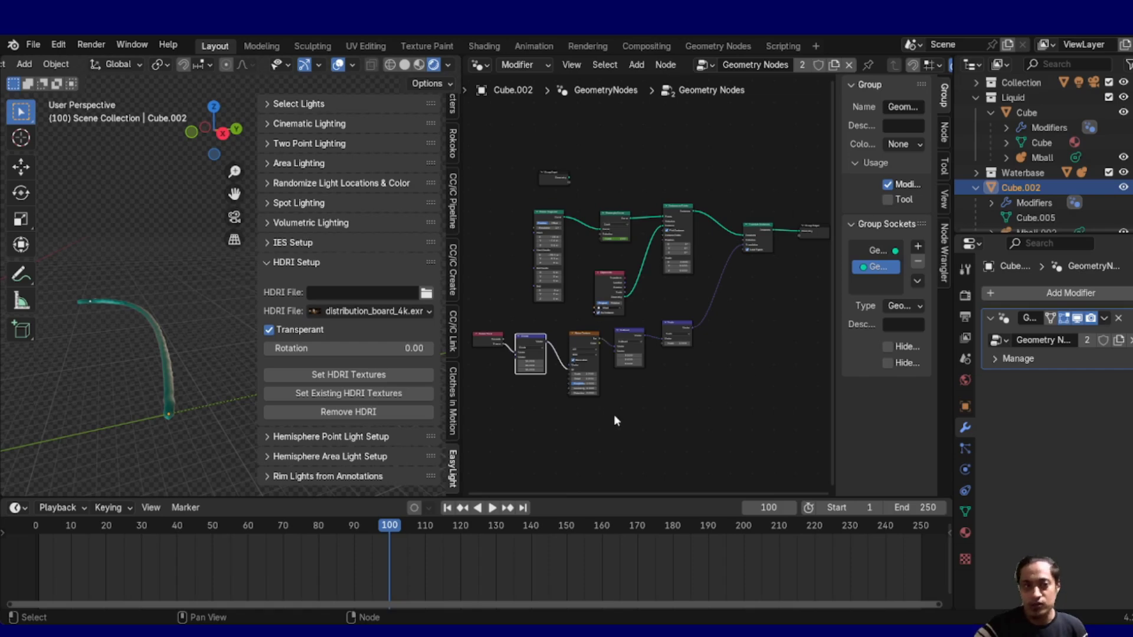
Select the original liquid metaball to examine which streams and pool parts belong to it, and clear the selection
middle_click_drag(126, 338, 55, 405)
left_click(118, 344)
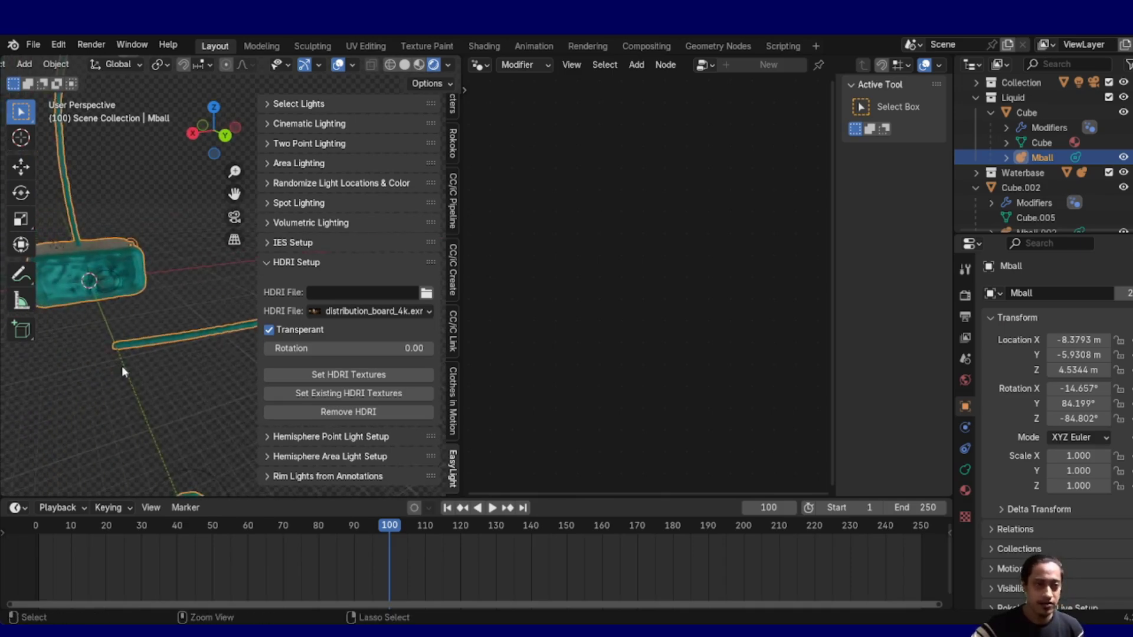
left_click_drag(222, 302, 158, 348, "alt+shift")
left_click(196, 349)
left_click_drag(204, 296, 239, 338)
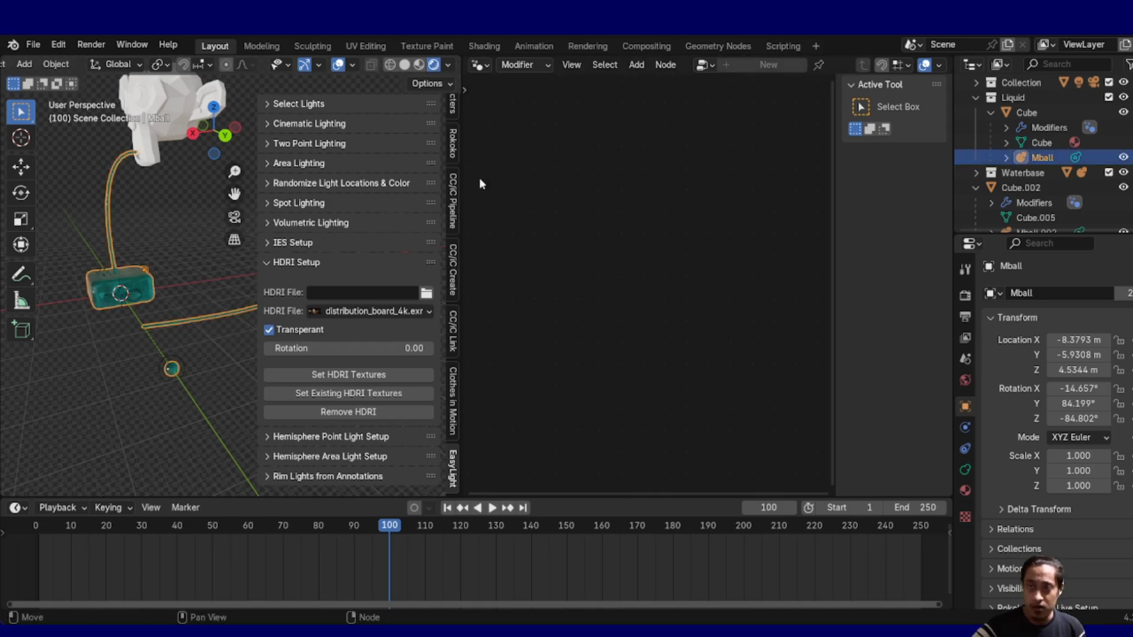
left_click(229, 259)
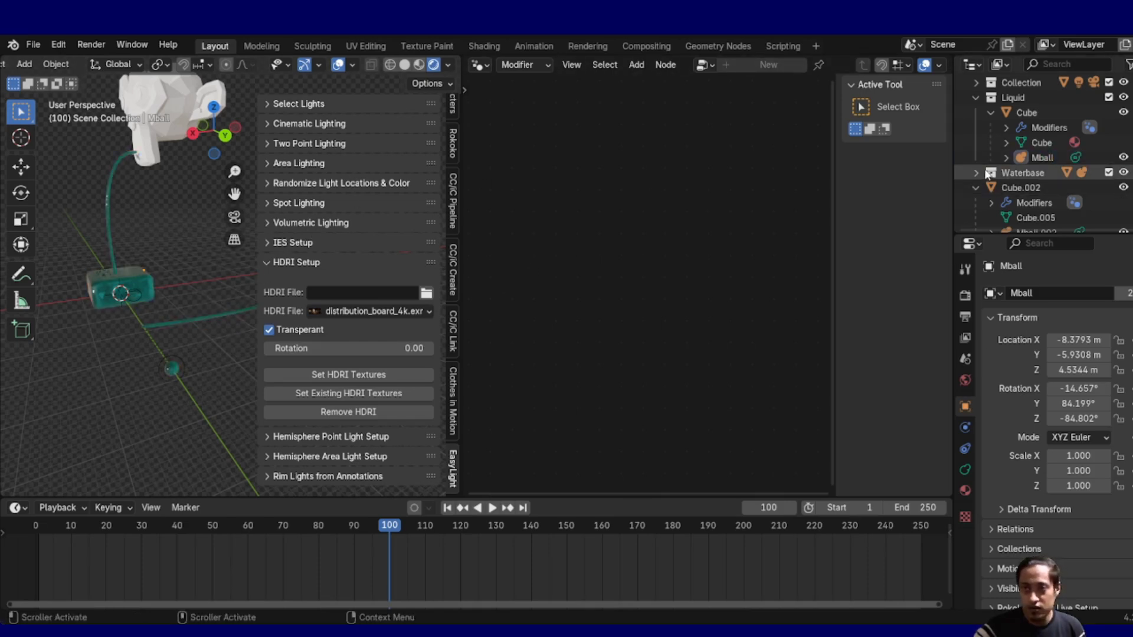
Collapse the hierarchy of Cube.002 in the outliner and select that cube
scroll(1017, 184, "down", 1)
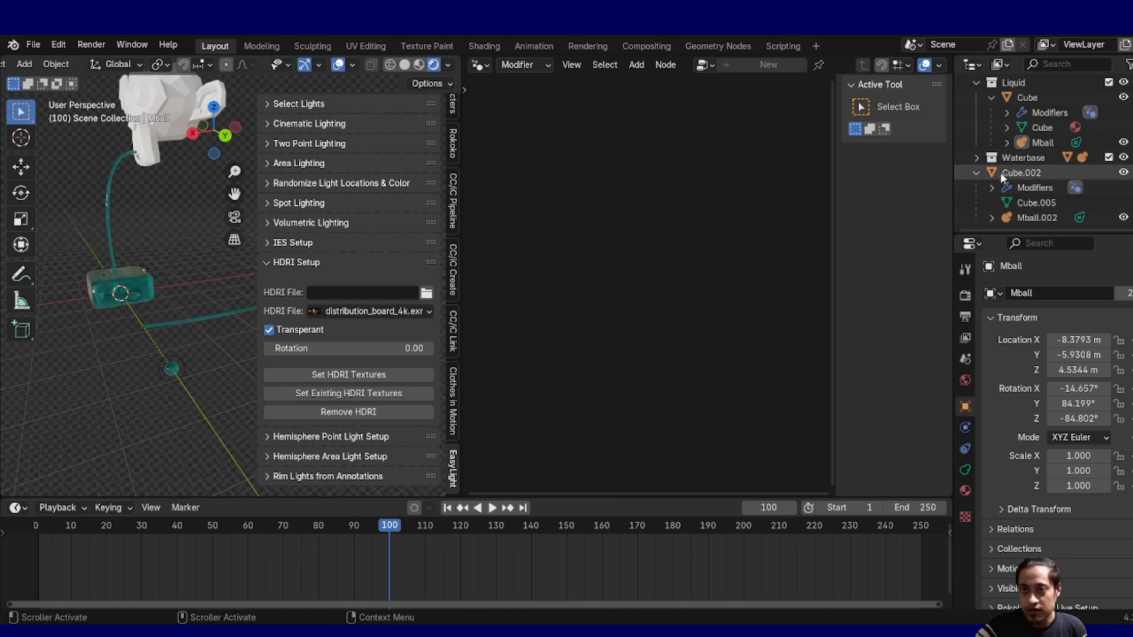
left_click(978, 173)
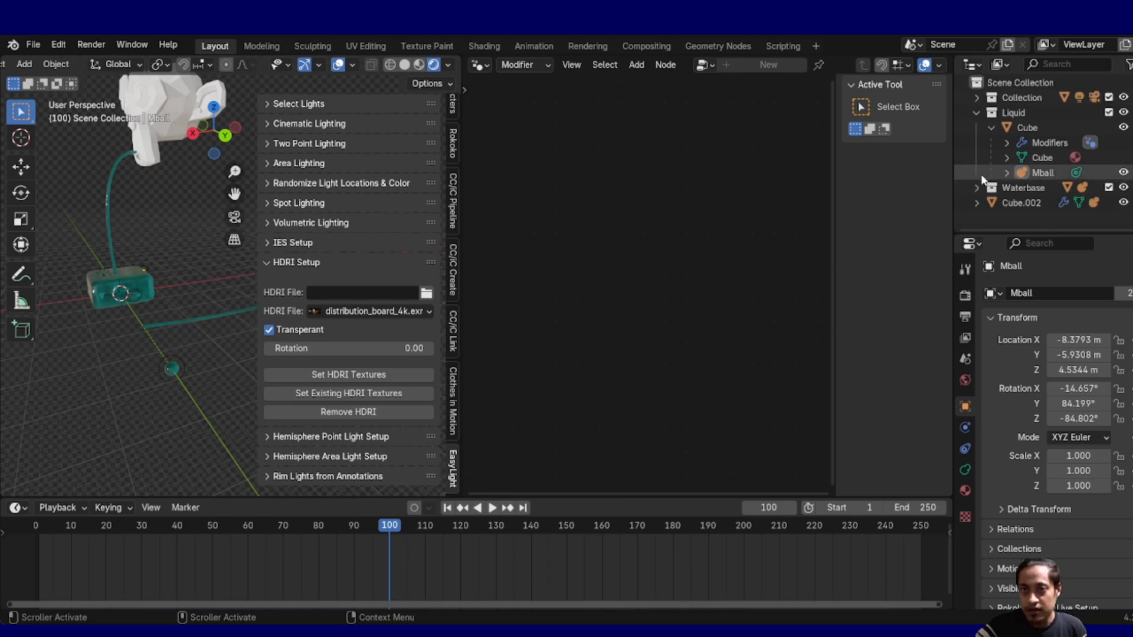
left_click(1026, 203)
middle_click_drag(177, 310, 112, 294)
key("r")
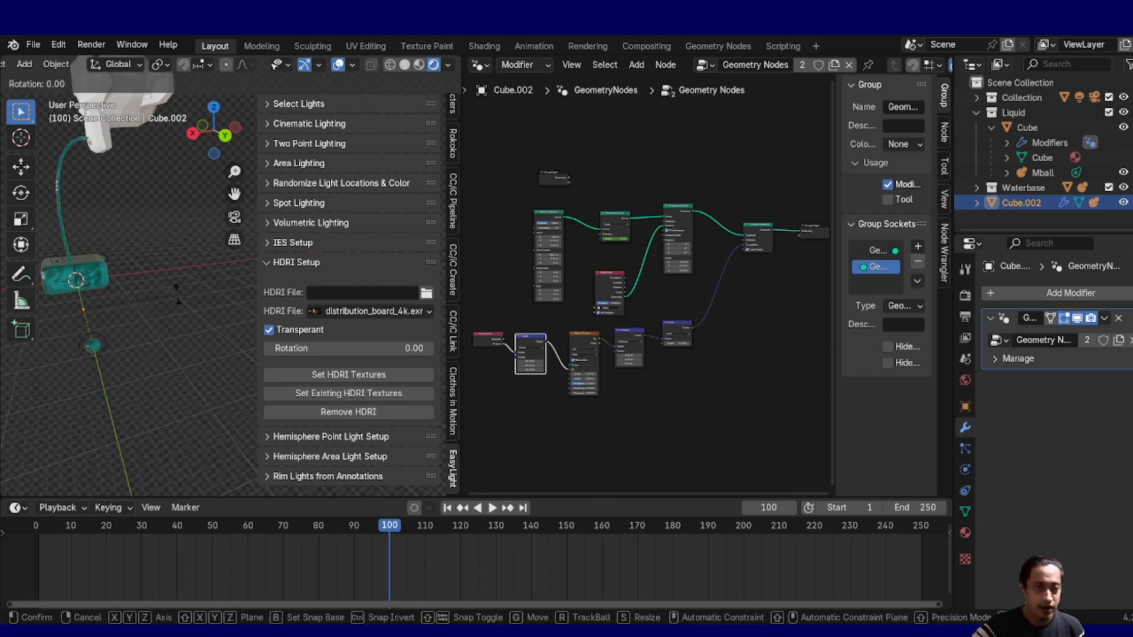
key("z")
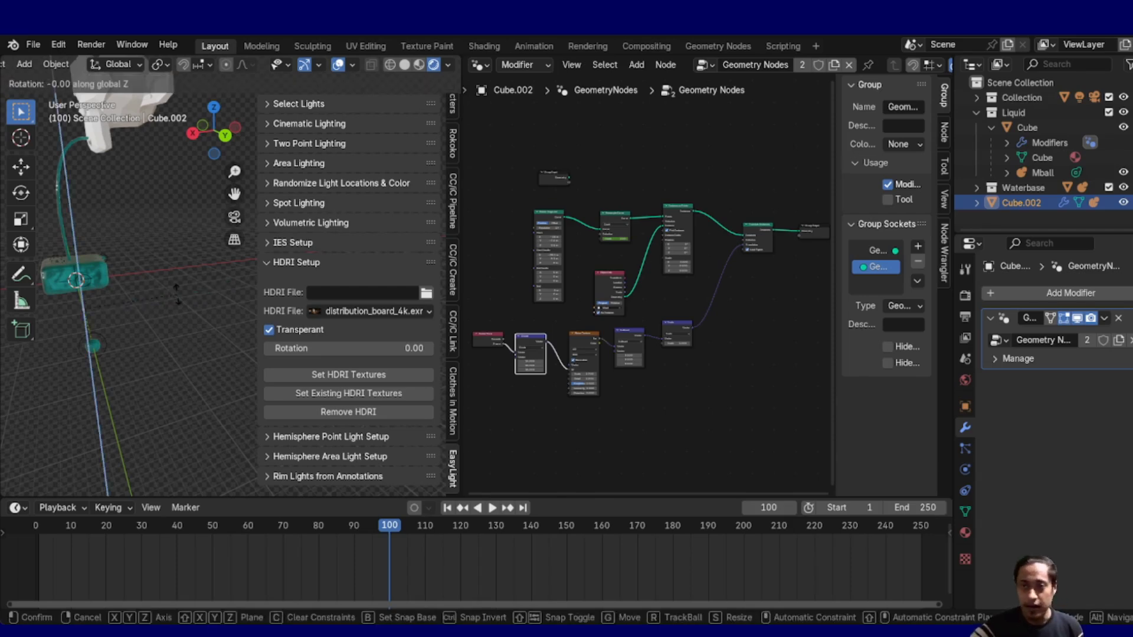
left_click(176, 293)
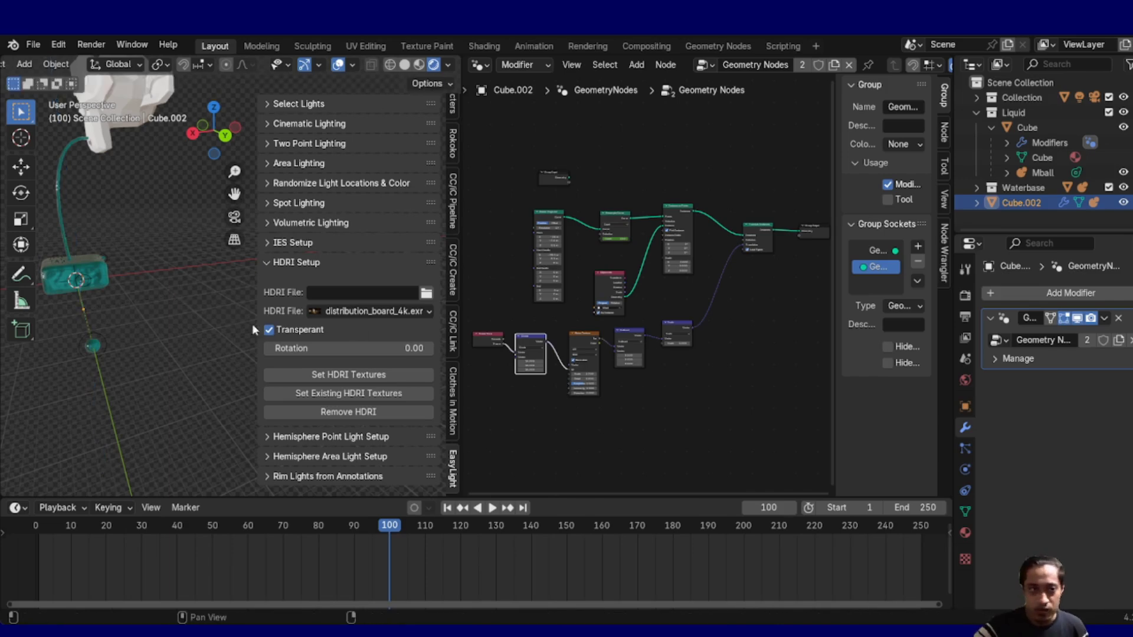
Rotate Cube.002 by 90° about the global Y axis with its Geometry Nodes modifier temporarily hidden in the viewport
left_click(1077, 319)
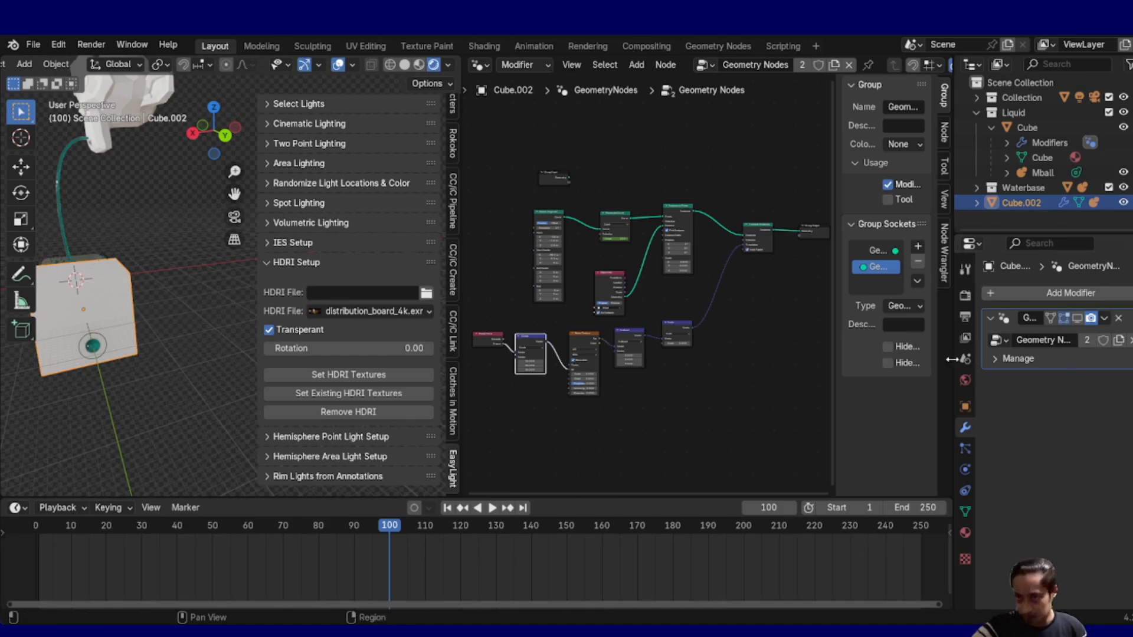
key("r")
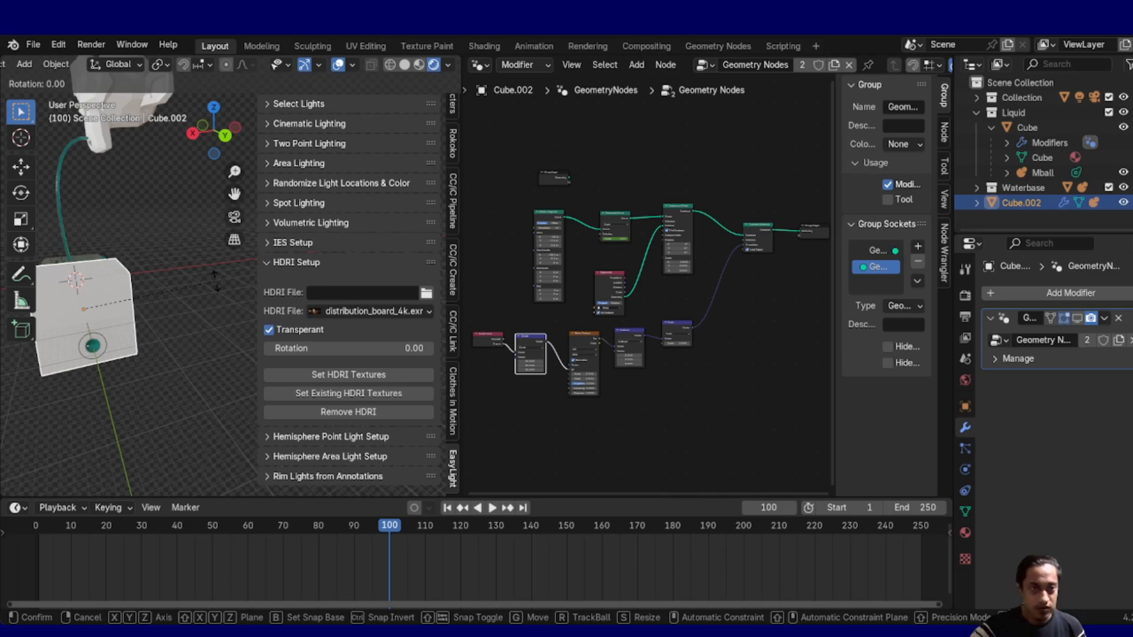
key("y")
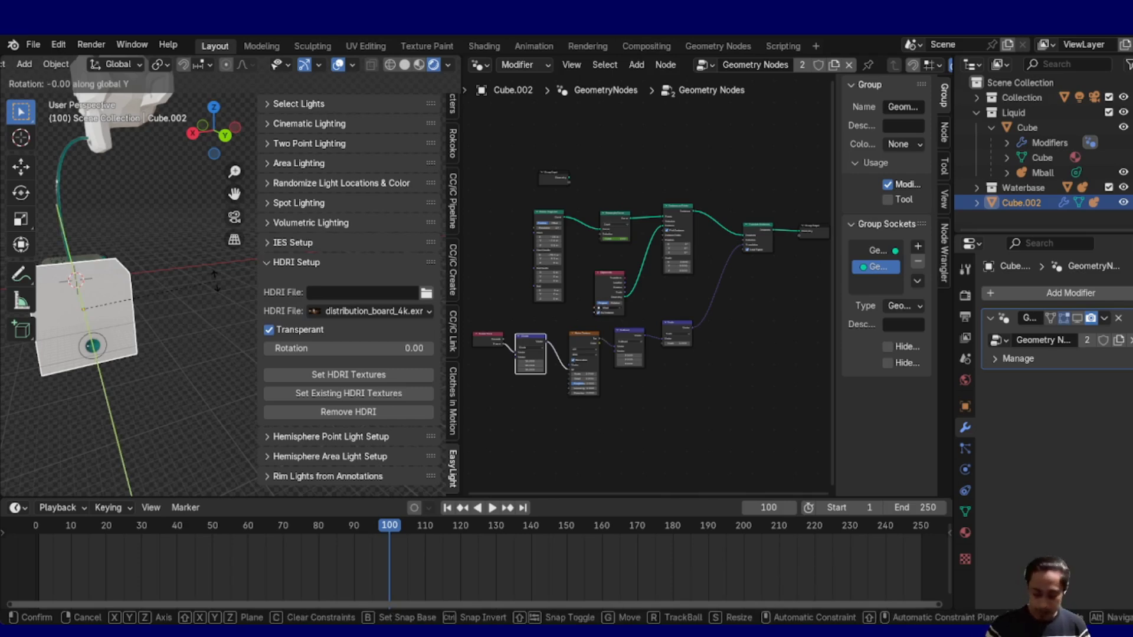
type("90")
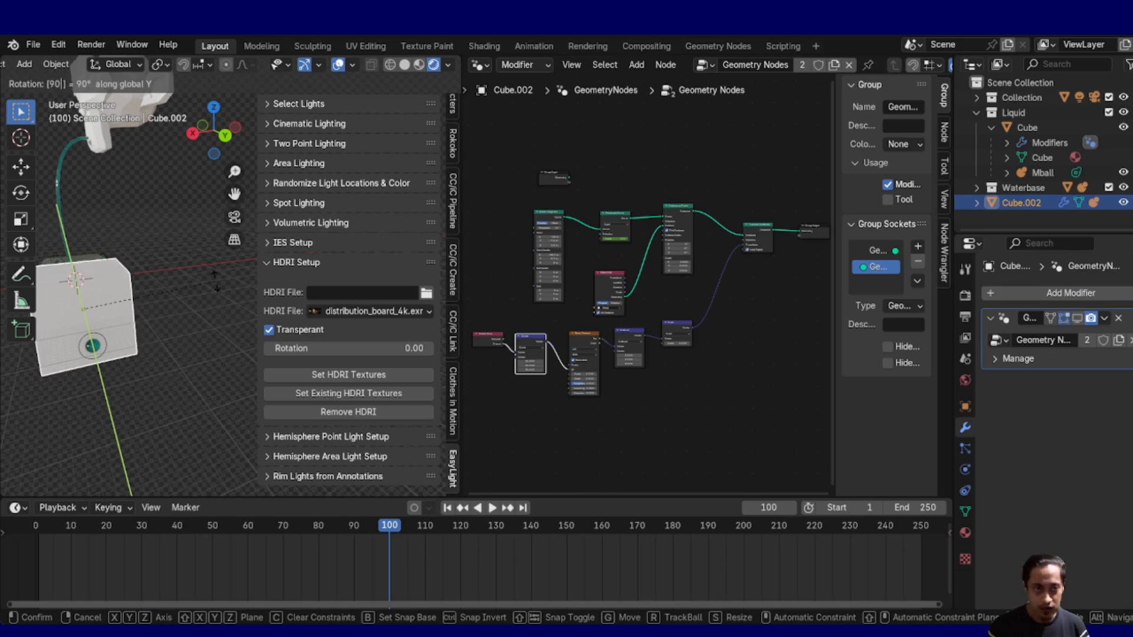
key("Return")
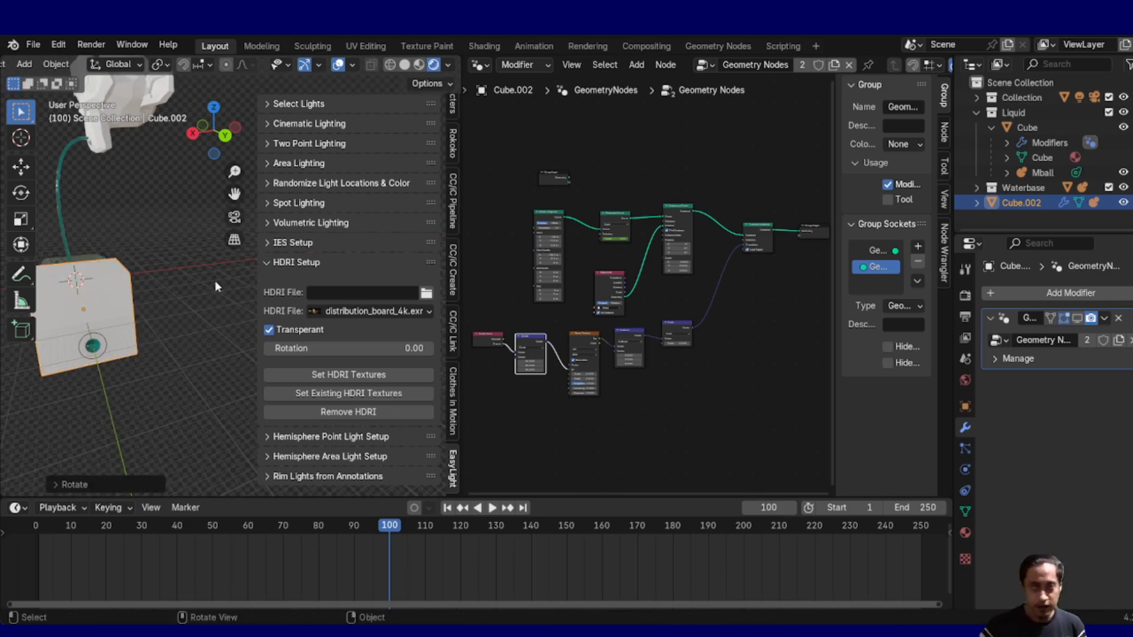
left_click(1079, 318)
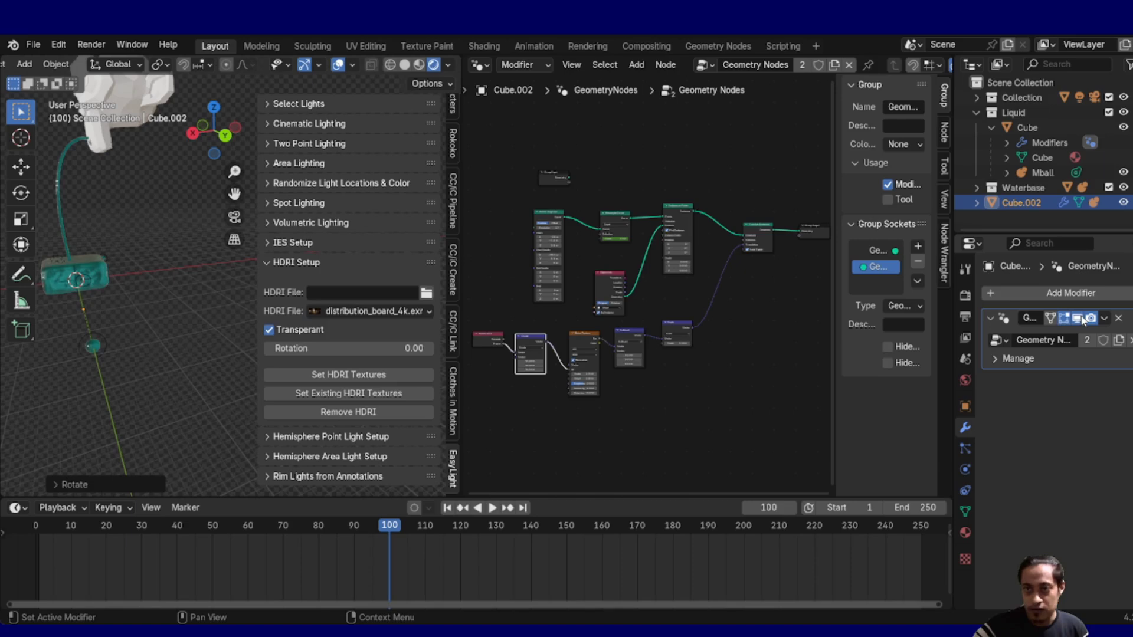
Play the animation from the start to frame 25 and examine how the rotated Cube.002 stream forms beside the monkey head
left_click_drag(106, 256, 136, 257, "alt")
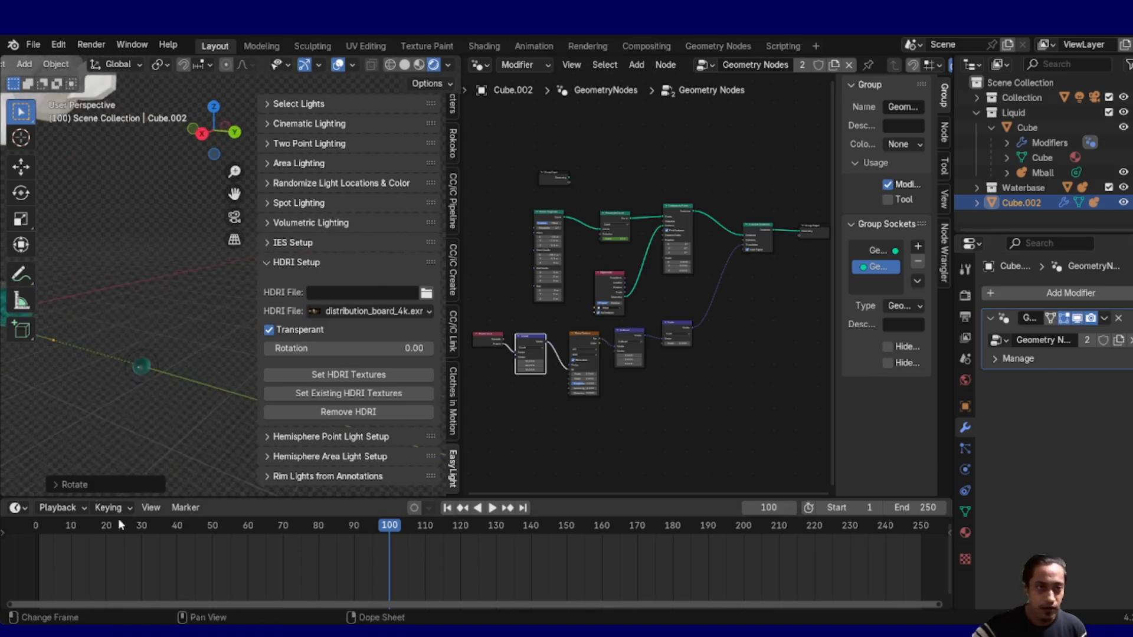
left_click_drag(101, 533, 44, 533)
key("space")
key("space")
middle_click_drag(59, 298, 192, 263, "shift")
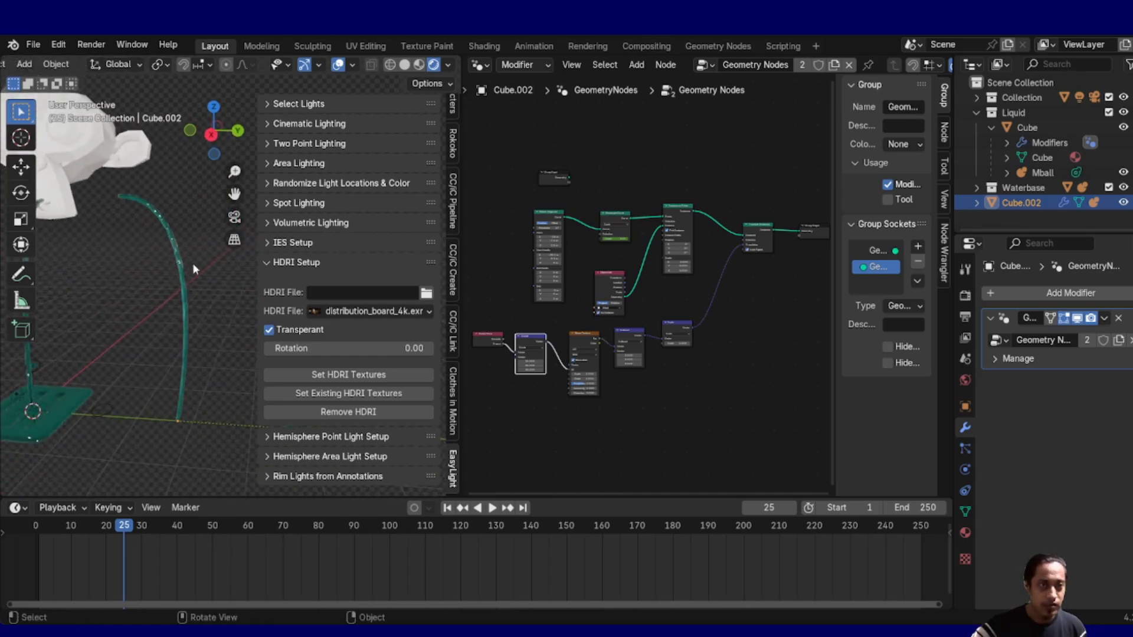
Select the liquid metaball through the new stream and examine which streams and pool parts it outlines
left_click(156, 214)
left_click(193, 219)
middle_click_drag(213, 296, 155, 230)
left_click(155, 246)
left_click_drag(101, 339, 193, 349, "alt")
left_click_drag(111, 396, 40, 407, "alt+shift")
left_click_drag(176, 318, 169, 337, "alt")
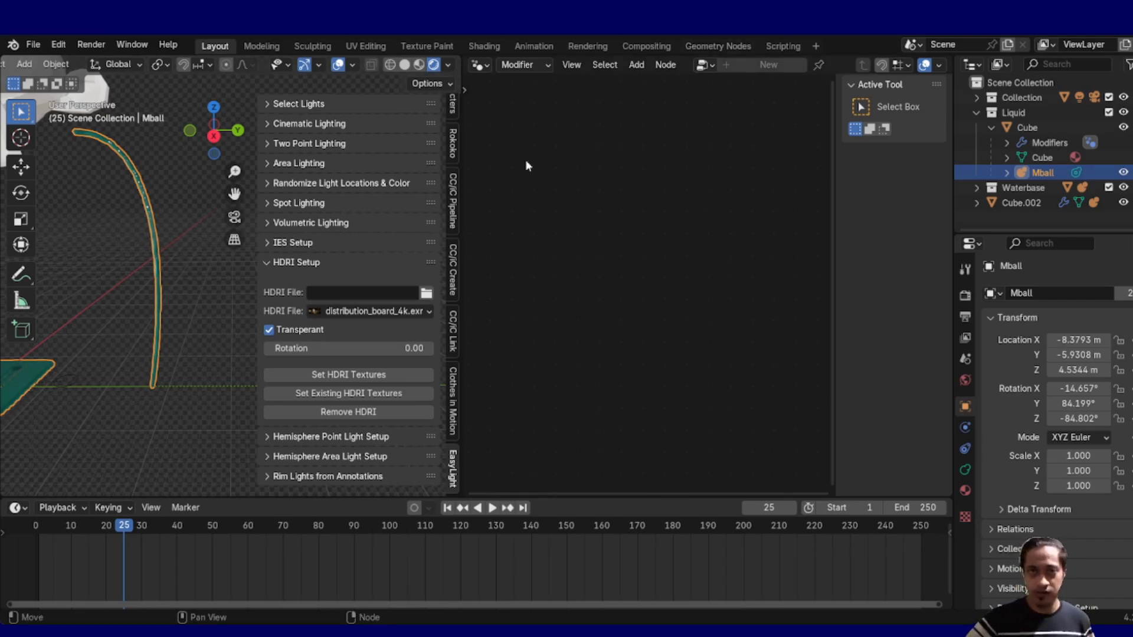
Select Cube.002 again and examine the Bezier curve segment node at the start of its node tree
left_click(1024, 203)
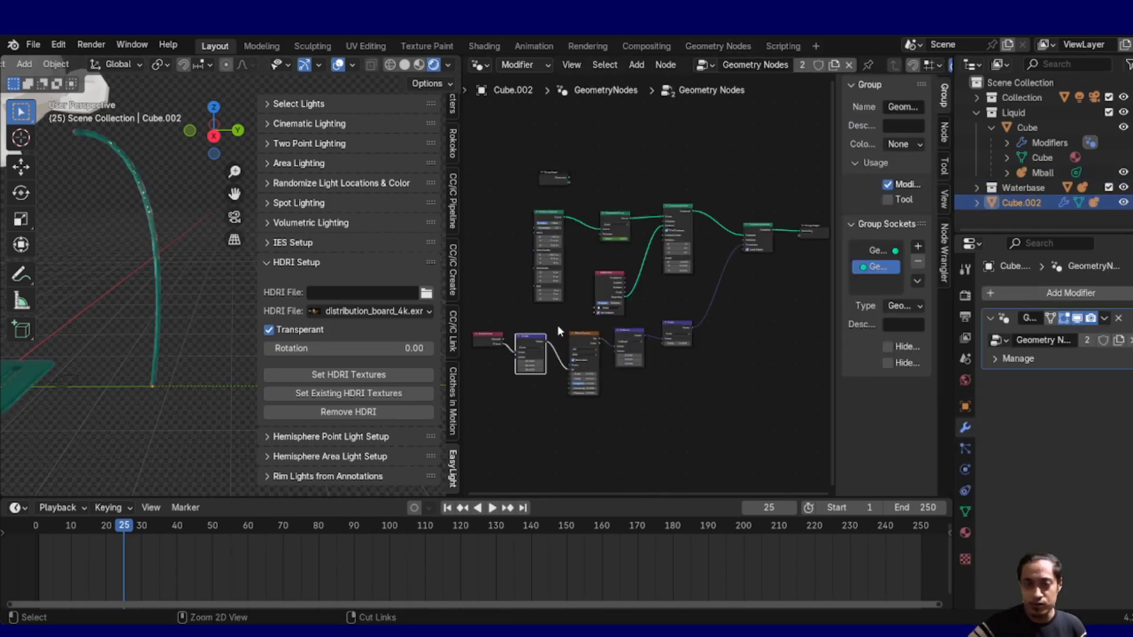
middle_click_drag(559, 328, 675, 207, "ctrl")
middle_click_drag(606, 246, 728, 312)
mouse_move(518, 190)
left_mouse_down()
mouse_move(508, 220)
mouse_move(528, 188)
left_mouse_up()
middle_click_drag(746, 289, 644, 344)
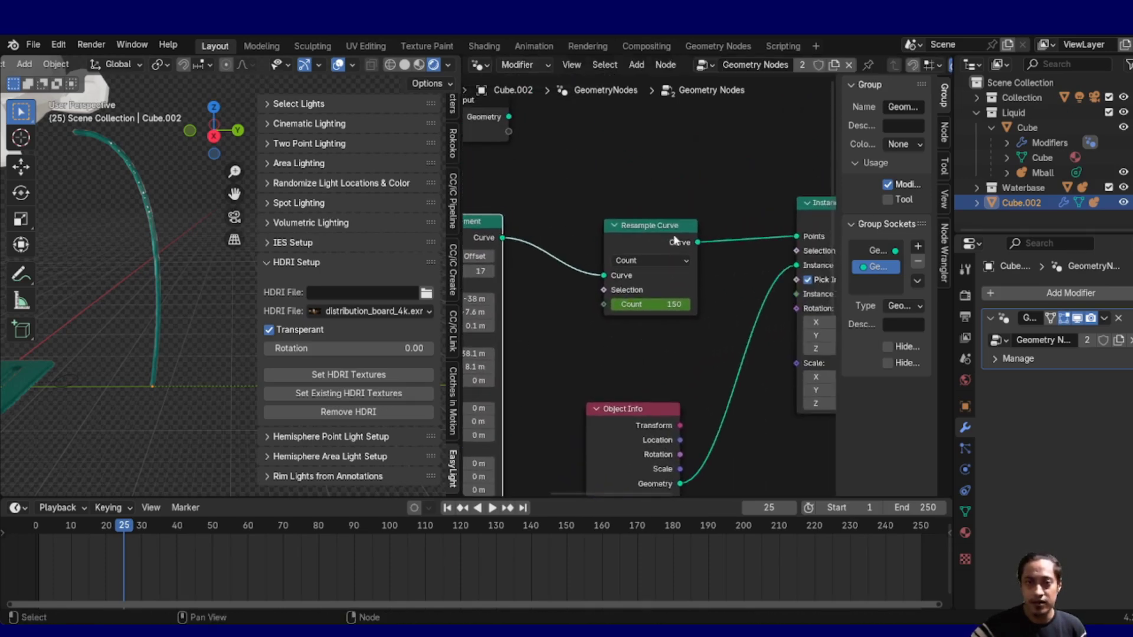
Move the Resample Curve node's two Count keyframes about 4 frames earlier and replay the stream from frame 0 to 20
mouse_move(655, 238)
left_mouse_down()
mouse_move(632, 243)
mouse_move(642, 235)
left_mouse_up()
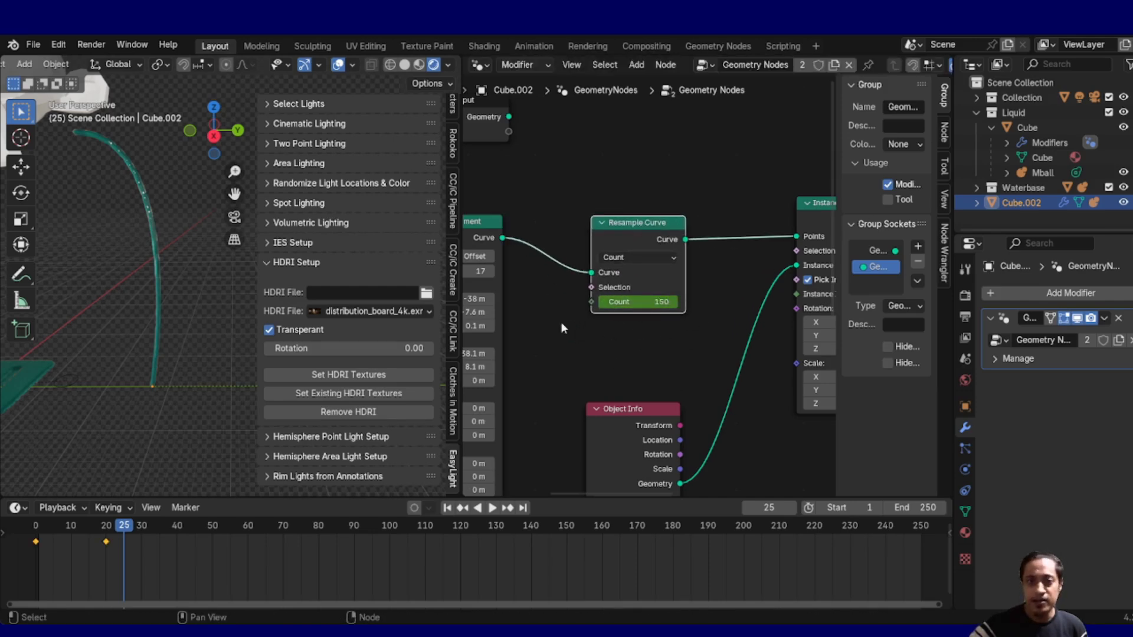
key("g")
left_click_drag(23, 537, 25, 534)
left_click_drag(949, 530, 949, 530)
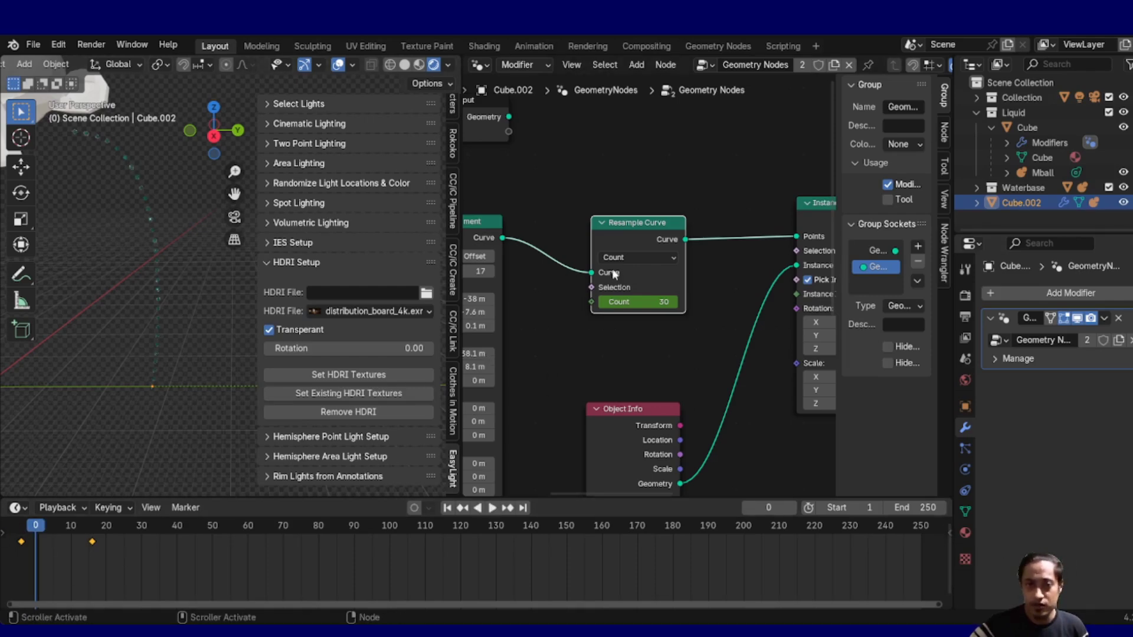
key("space")
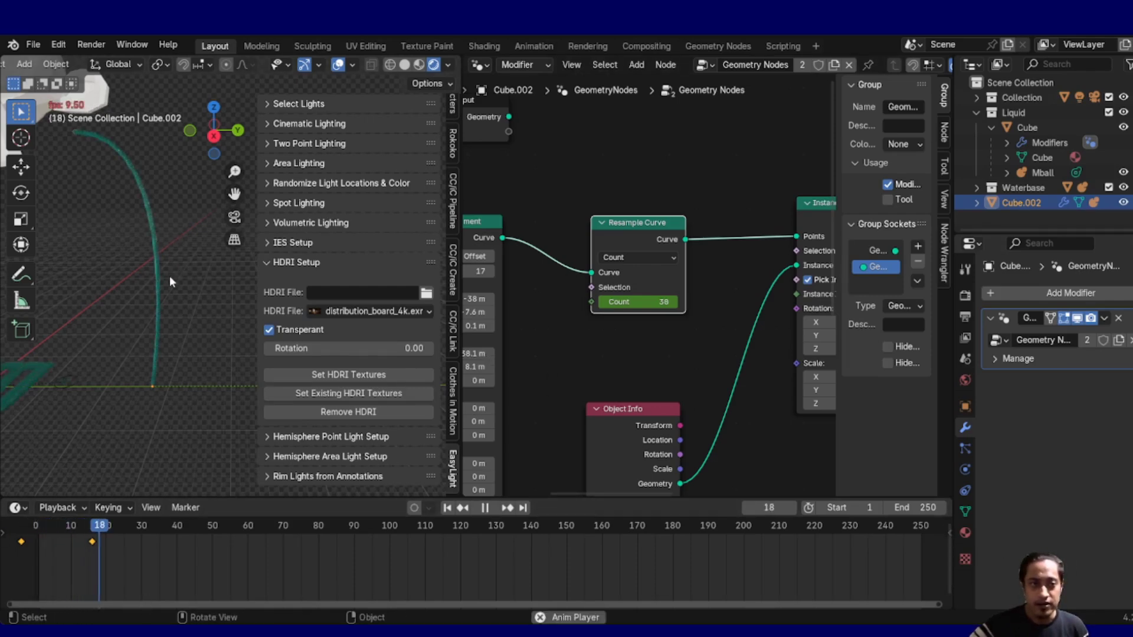
key("space")
middle_click_drag(154, 291, 130, 319, "shift")
Examine the Instance on Points node and its scale settings in the stream's node tree
left_click_drag(649, 329, 493, 296, "alt")
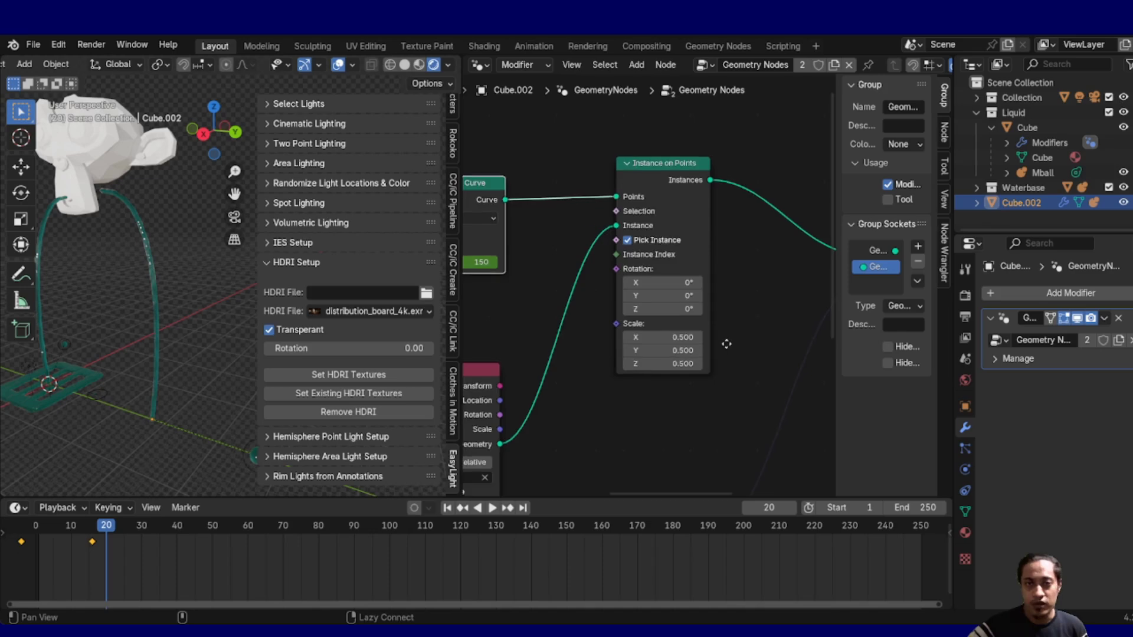
scroll(710, 320, "down", 3)
middle_click_drag(664, 333, 686, 385)
mouse_move(669, 243)
left_mouse_down()
mouse_move(698, 255)
mouse_move(669, 256)
left_mouse_up()
middle_click_drag(654, 286, 763, 222, "ctrl")
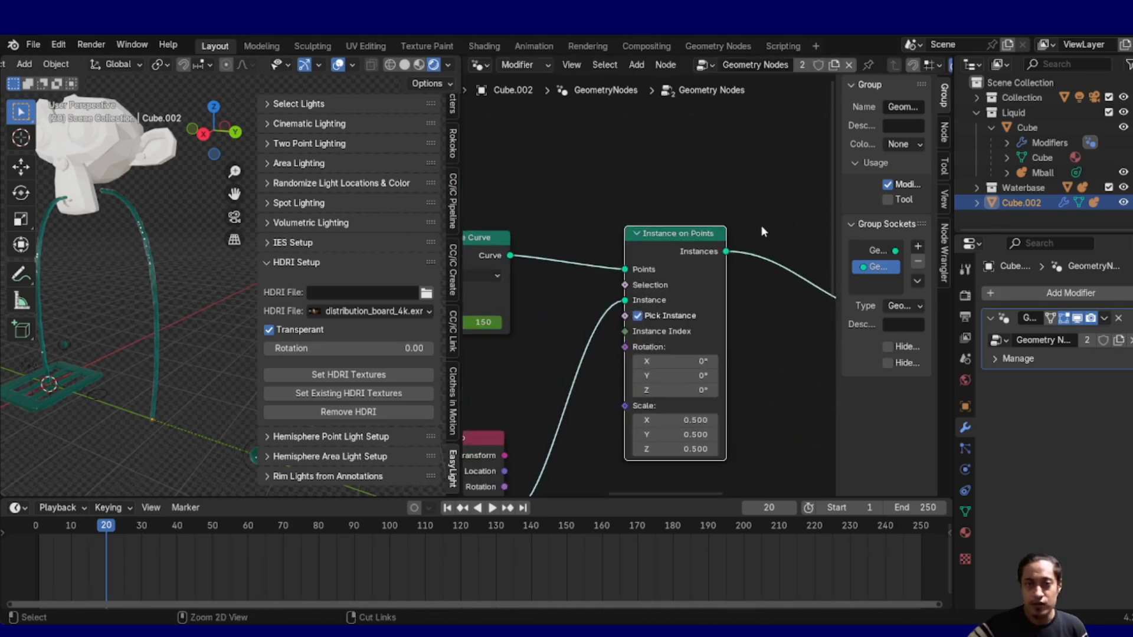
Examine the Object Info node that references Mball and its geometry link into the Instance on Points node
left_click_drag(602, 322, 763, 176, "alt")
left_click_drag(640, 293, 617, 287)
middle_click_drag(154, 334, 197, 384)
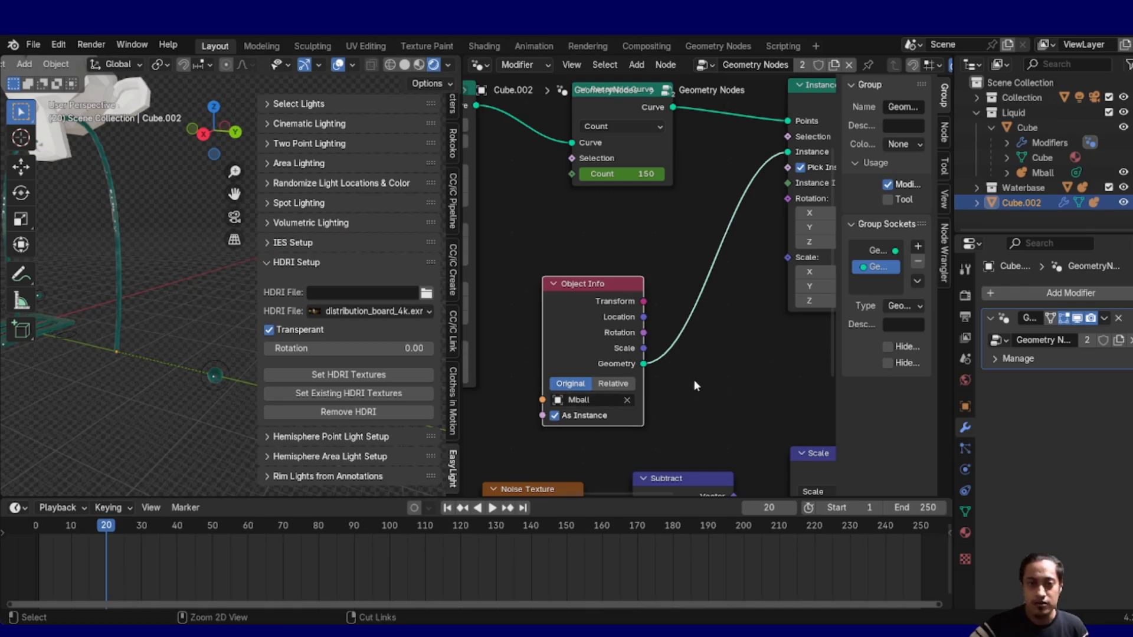
scroll(694, 381, "down", 2)
middle_click_drag(140, 402, 118, 414)
middle_click_drag(652, 294, 549, 355)
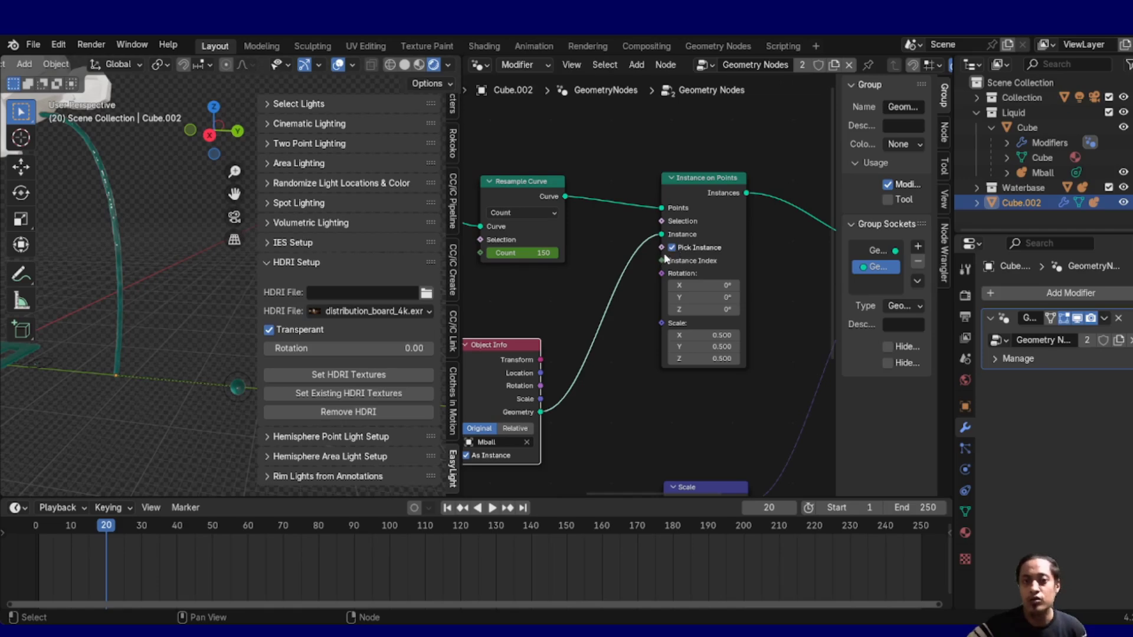
left_click_drag(561, 380, 664, 298, "alt")
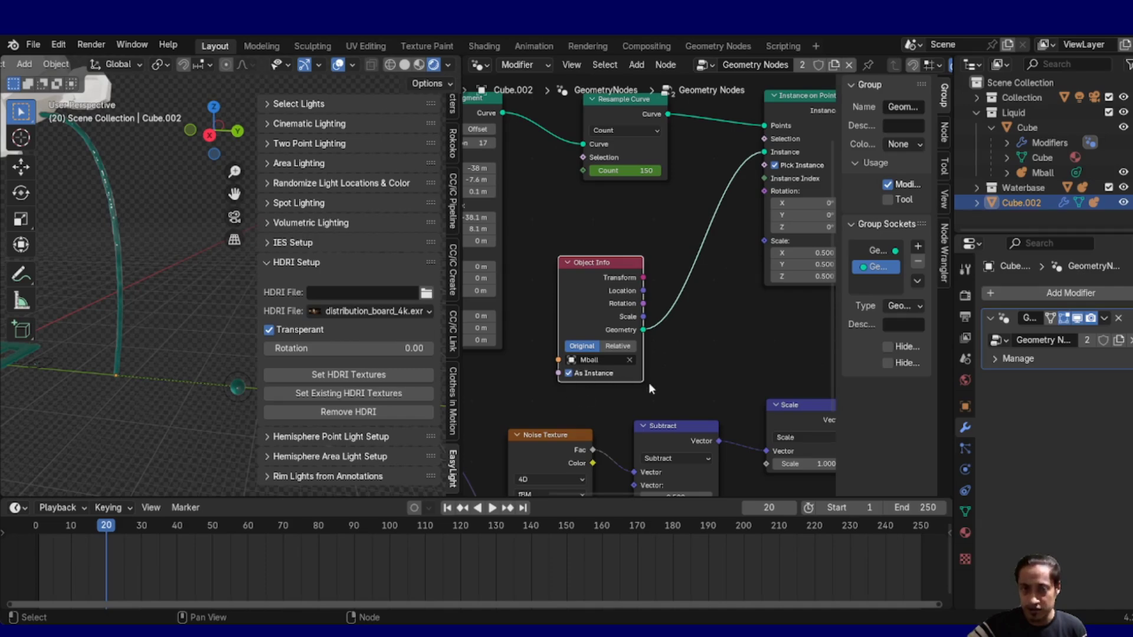
left_click_drag(721, 353, 677, 354, "alt")
Replay the animation from frame 0 to frame 18 and examine how the metaball instances merge into a stream
key("space")
key("space")
left_click_drag(43, 524, 27, 517)
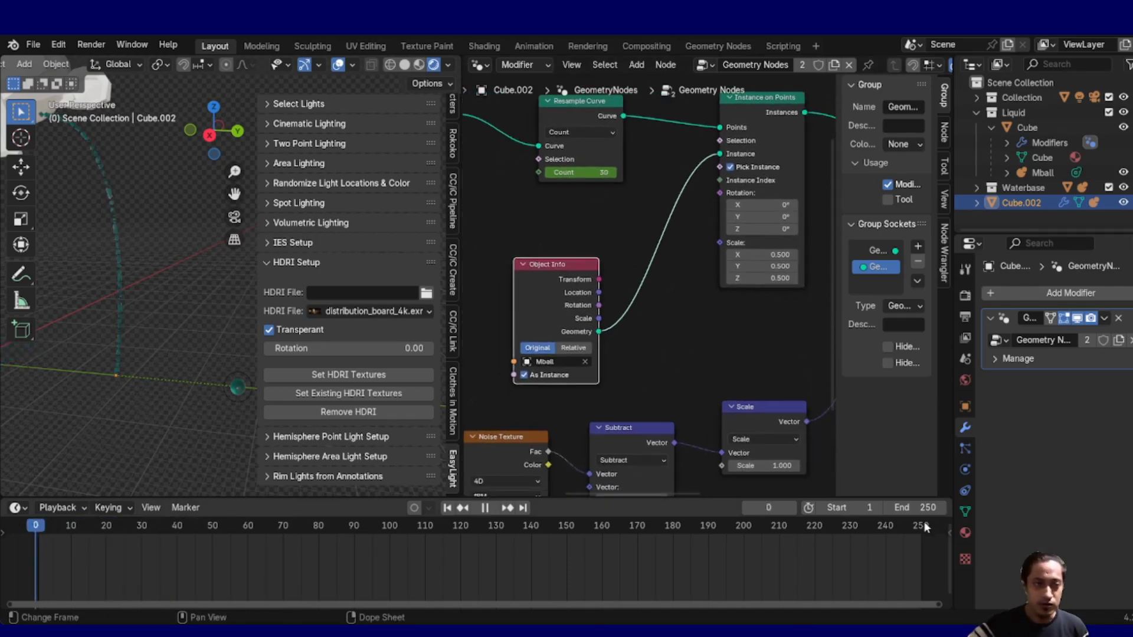
key("space")
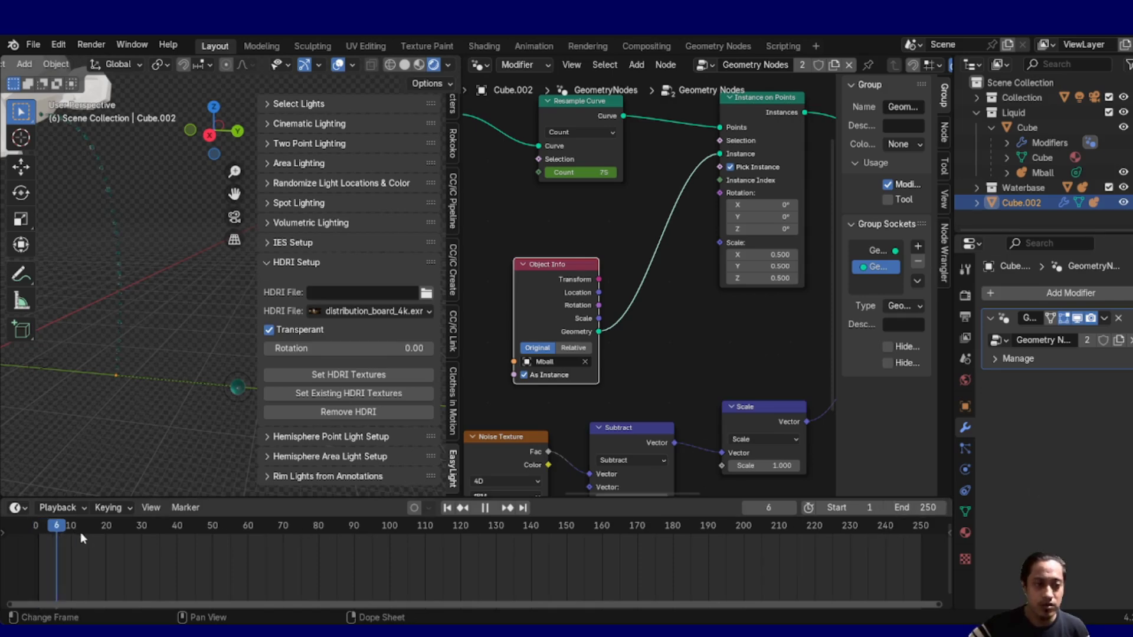
left_click_drag(132, 534, 31, 532)
key("space")
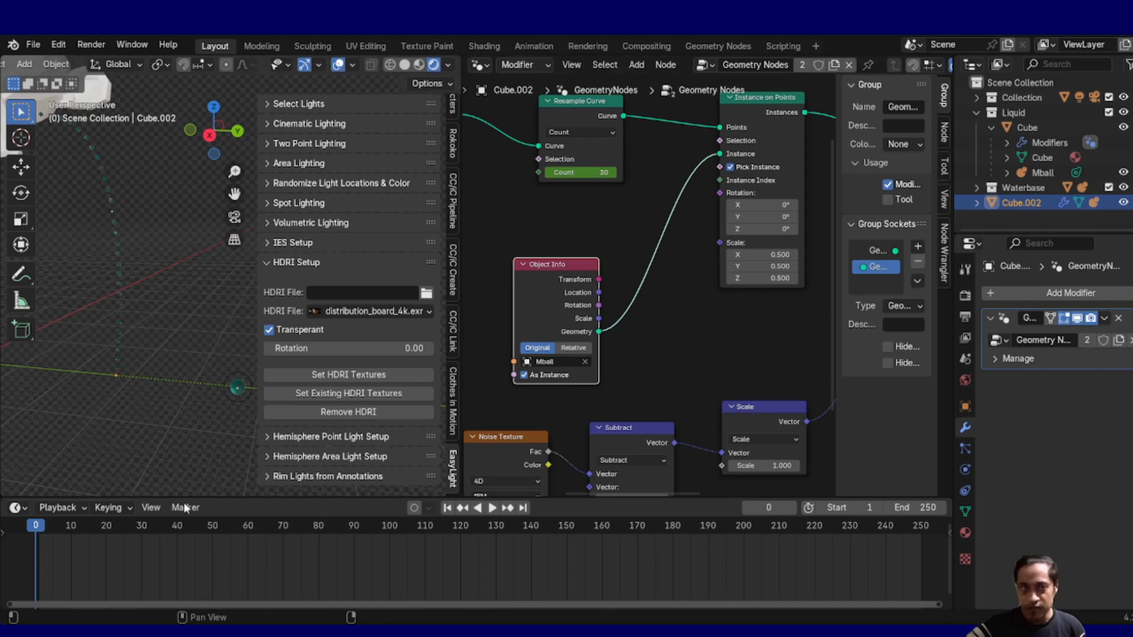
key("space")
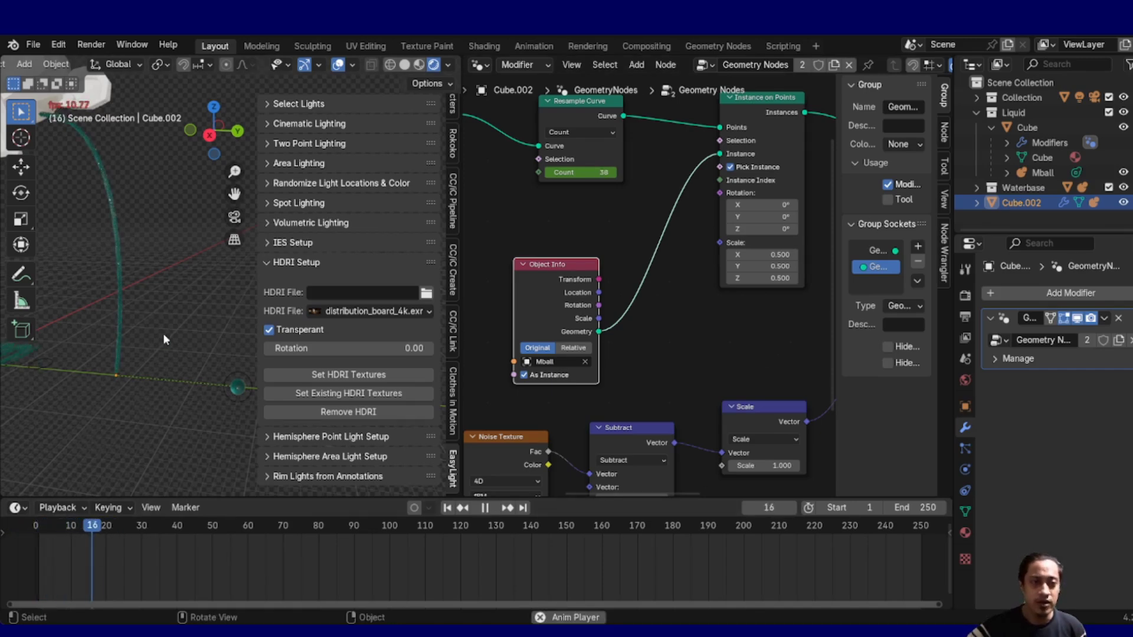
key("space")
middle_click_drag(172, 392, 193, 371)
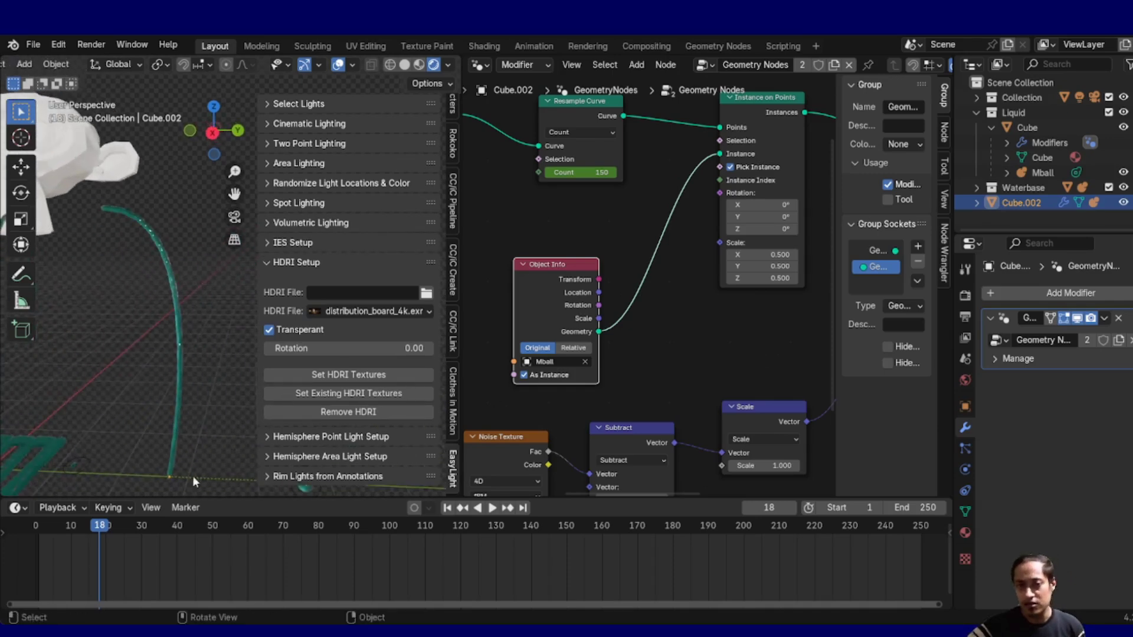
Review the curve and instancing node chain, and select the Noise Texture node in the chain beneath it
middle_click_drag(678, 385, 617, 330)
left_click_drag(617, 330, 549, 387, "alt")
left_click_drag(801, 210, 481, 269)
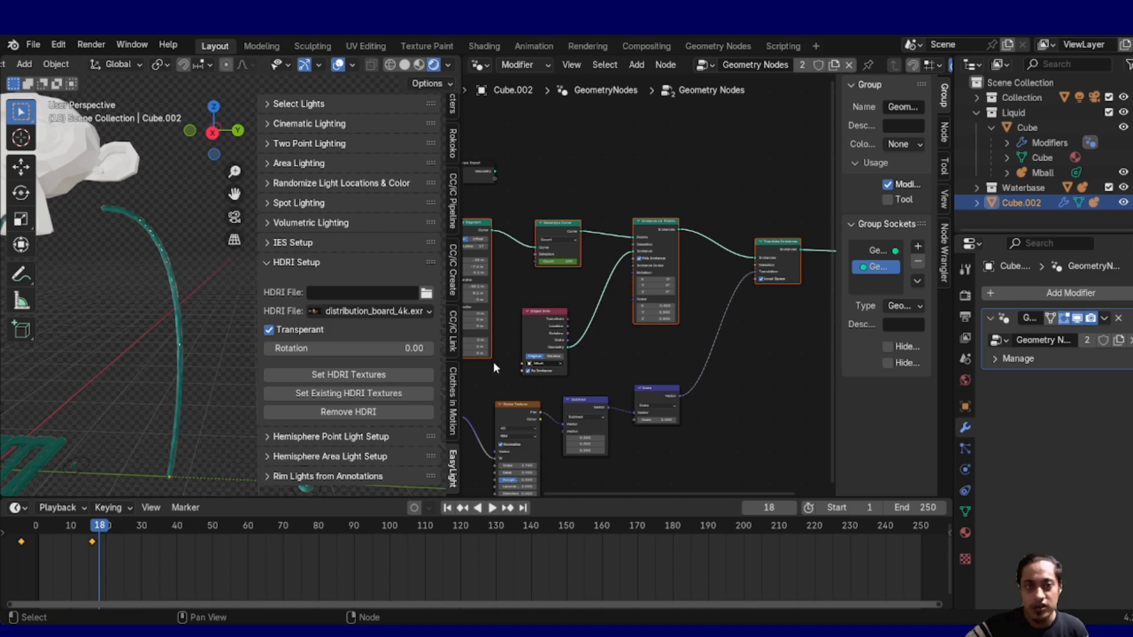
left_click_drag(601, 332, 701, 237, "alt")
left_click_drag(548, 274, 589, 222, "alt")
left_click_drag(473, 233, 833, 343)
left_click_drag(700, 373, 612, 434, "alt")
left_click_drag(561, 213, 630, 287, "shift")
left_click(542, 325)
left_click(578, 317)
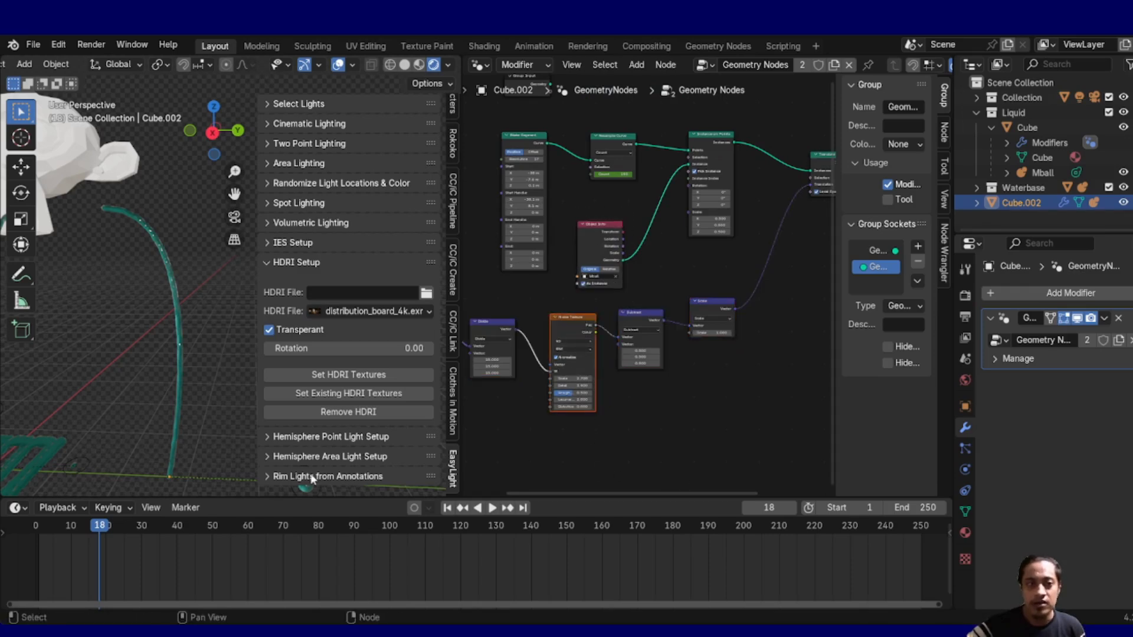
Go to frame 53 and examine the stream's surface up close
left_click_drag(167, 271, 178, 282, "alt")
scroll(211, 228, "up", 5)
left_click_drag(211, 228, 172, 316, "alt")
left_click_drag(104, 533, 224, 557)
middle_click_drag(204, 367, 121, 368)
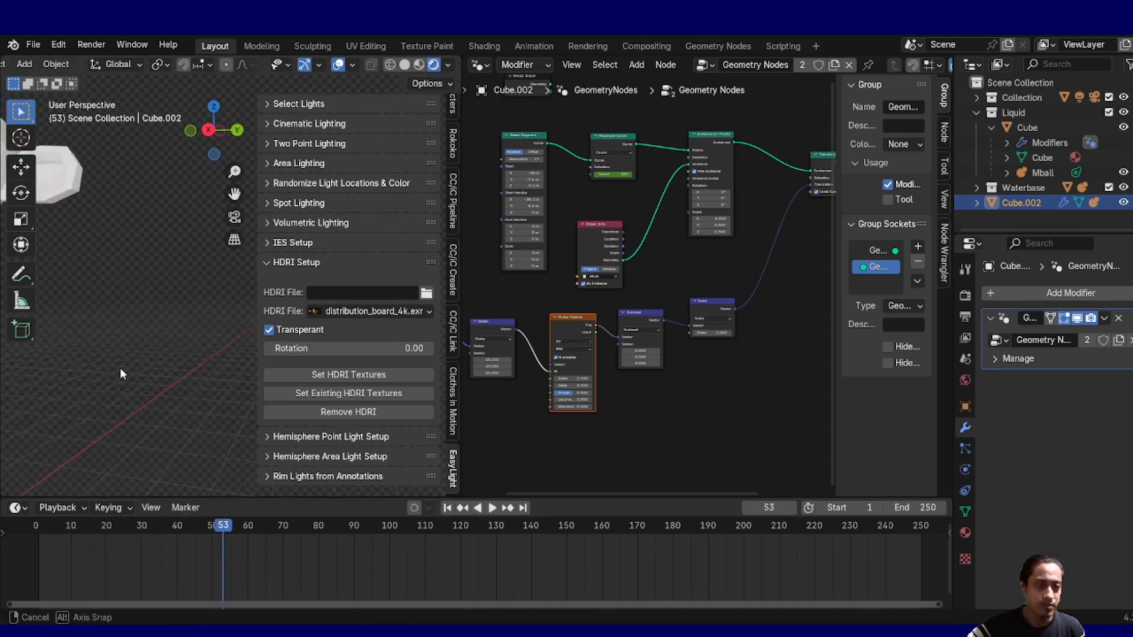
left_click_drag(120, 368, 236, 344, "alt+shift")
Examine the Scene Time and Divide nodes that drive the Noise Texture's W input
left_click_drag(704, 367, 717, 469, "alt")
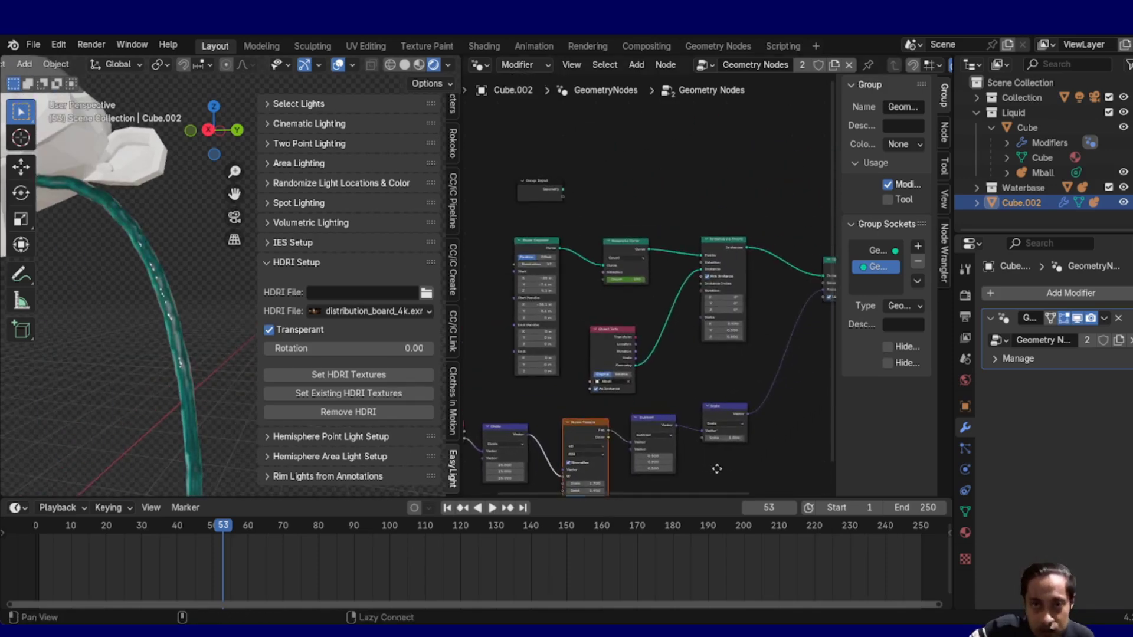
scroll(684, 338, "up", 2)
left_click_drag(673, 331, 772, 205, "alt")
scroll(676, 263, "up", 5)
left_click_drag(677, 269, 755, 220, "alt")
left_click_drag(533, 293, 509, 276)
left_click_drag(627, 305, 607, 294)
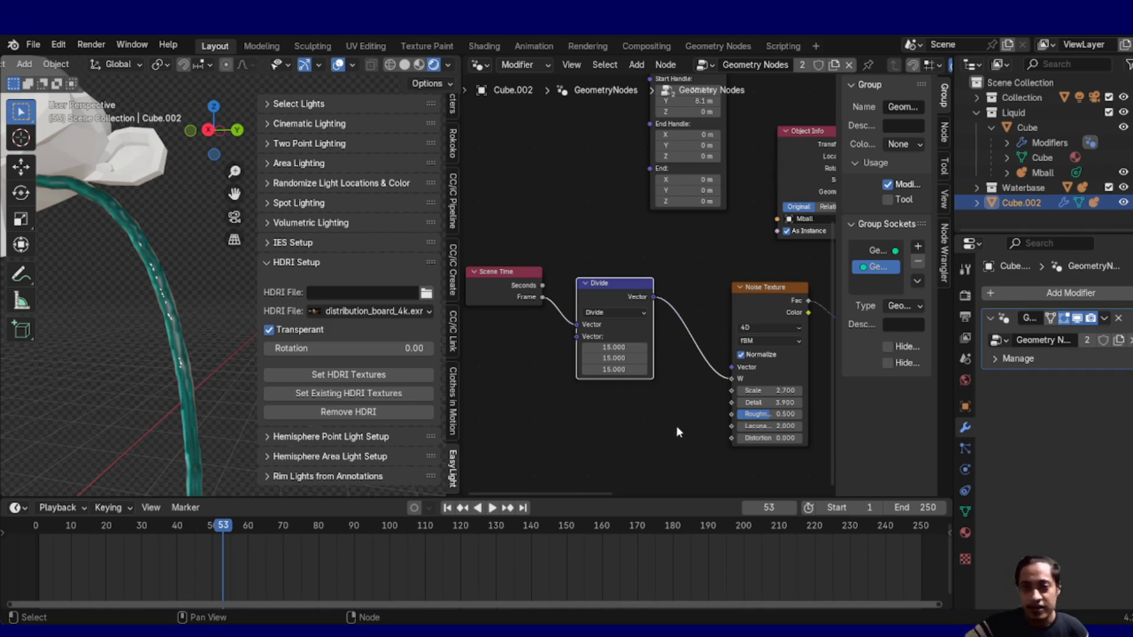
mouse_move(647, 286)
left_mouse_down()
mouse_move(649, 254)
mouse_move(652, 276)
left_mouse_up()
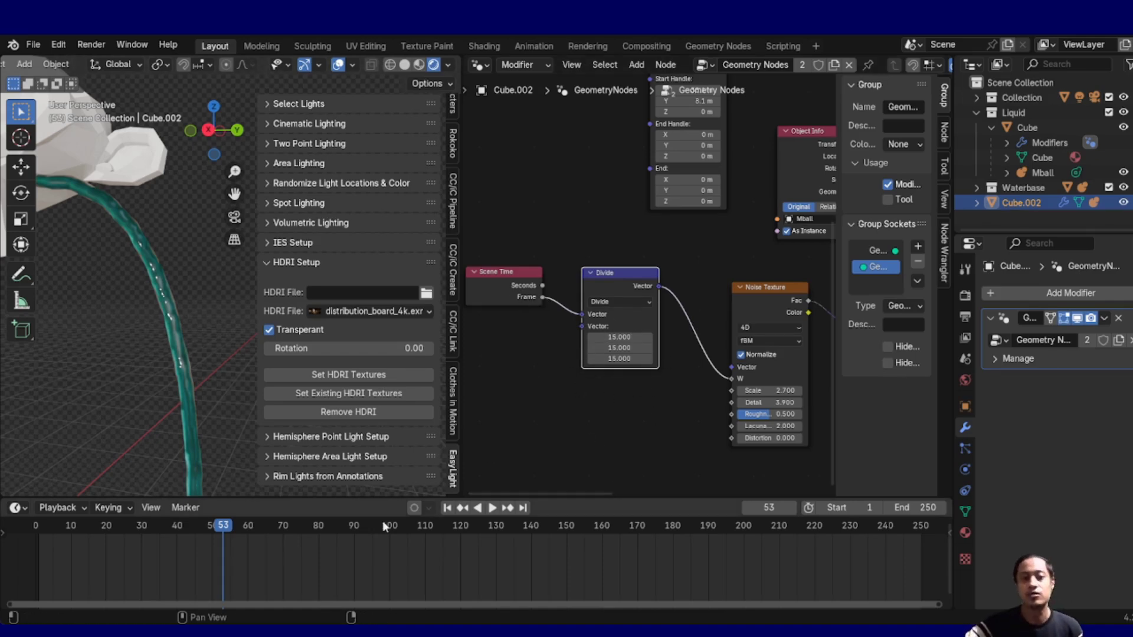
Go to frame 78 and examine the noise-driven bumps along the stream together with the Noise Texture settings
left_click_drag(266, 533, 312, 535)
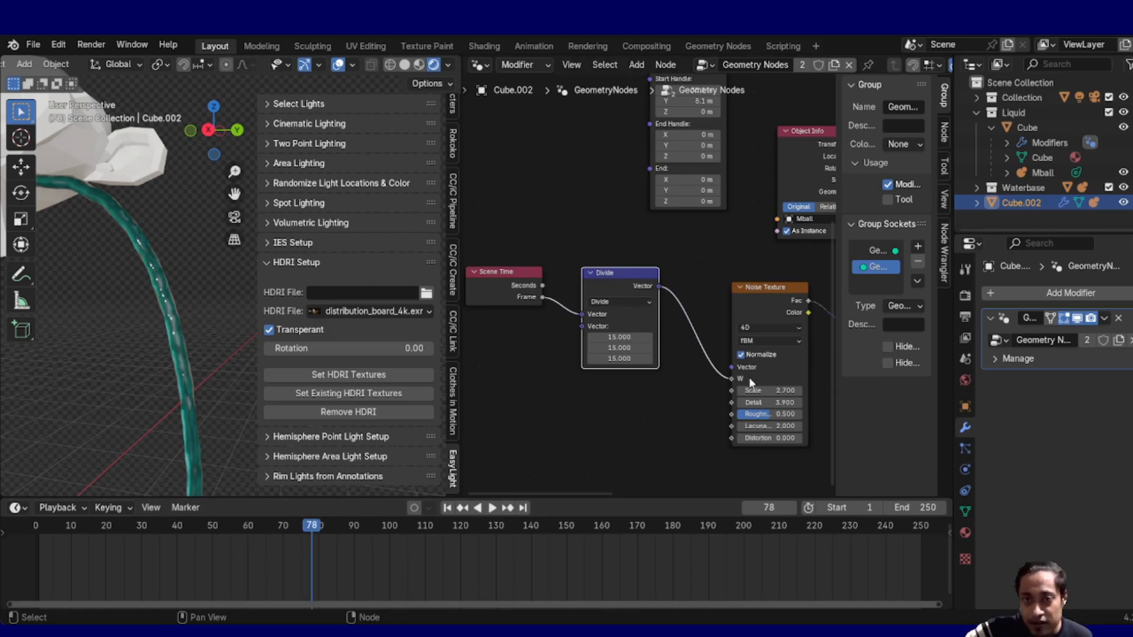
middle_click_drag(792, 390, 689, 382)
middle_click_drag(148, 263, 174, 281)
scroll(181, 223, "up", 5)
left_click_drag(174, 283, 161, 299, "alt+shift")
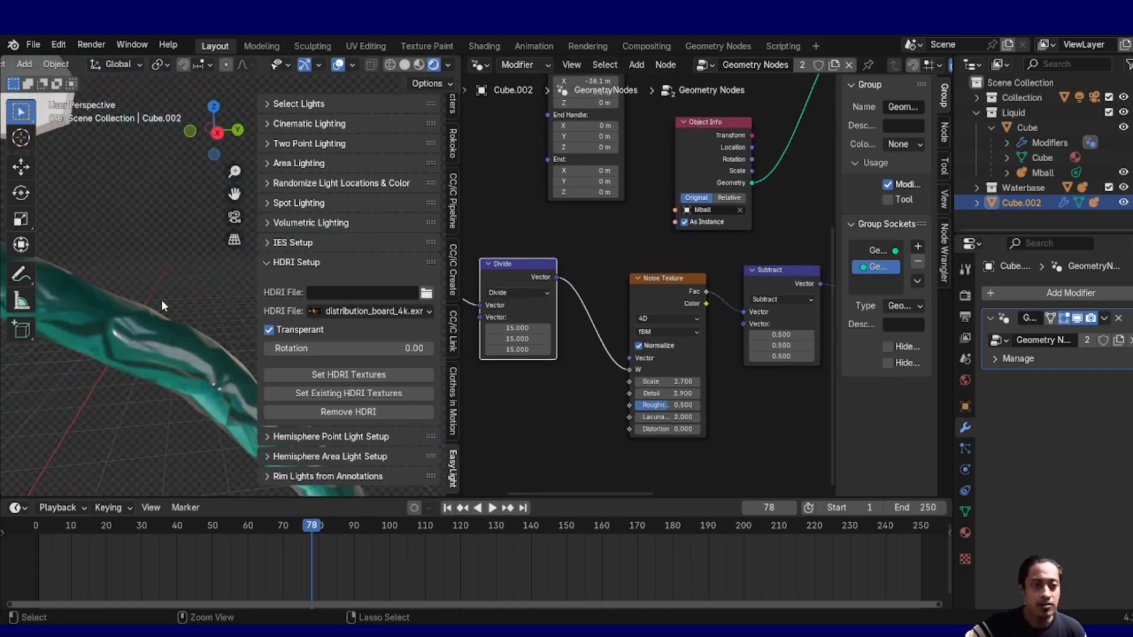
scroll(154, 309, "down", 3)
left_click_drag(126, 334, 88, 347, "alt")
scroll(97, 358, "down", 2)
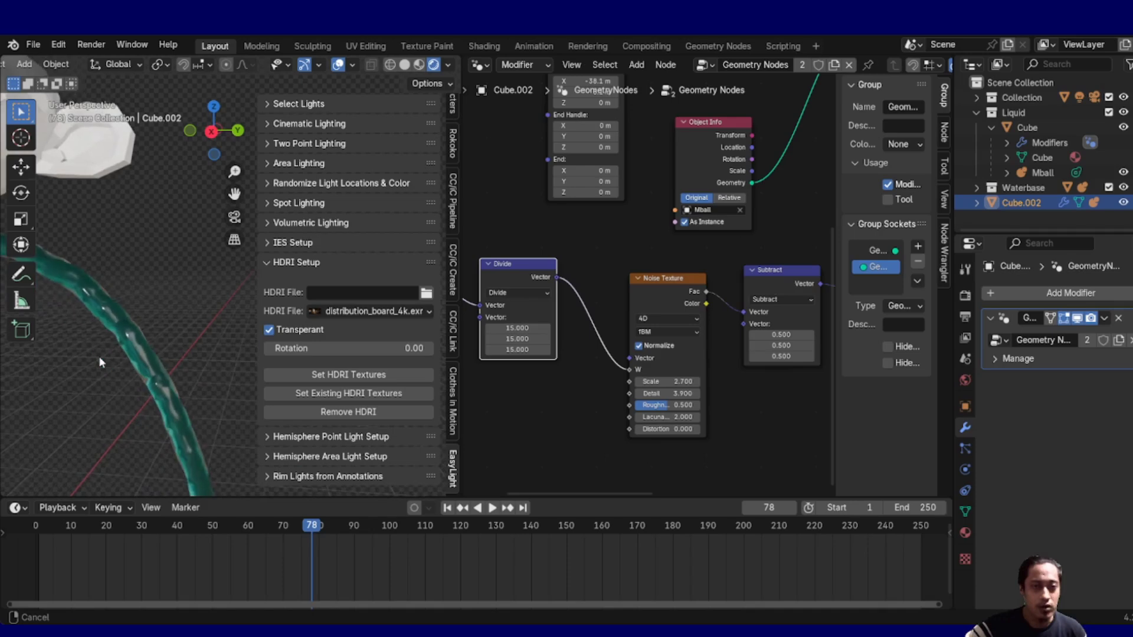
Examine how the Noise Texture output passes through the Subtract node and compare it with the stream's shape
left_click_drag(764, 382, 610, 420, "alt")
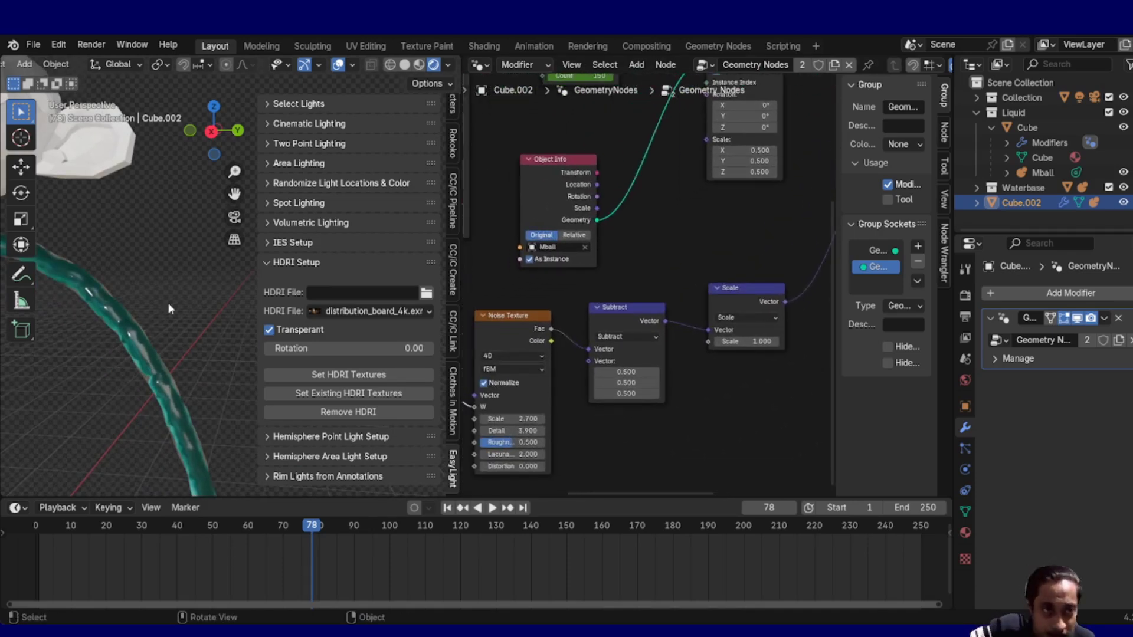
middle_click_drag(153, 341, 158, 331)
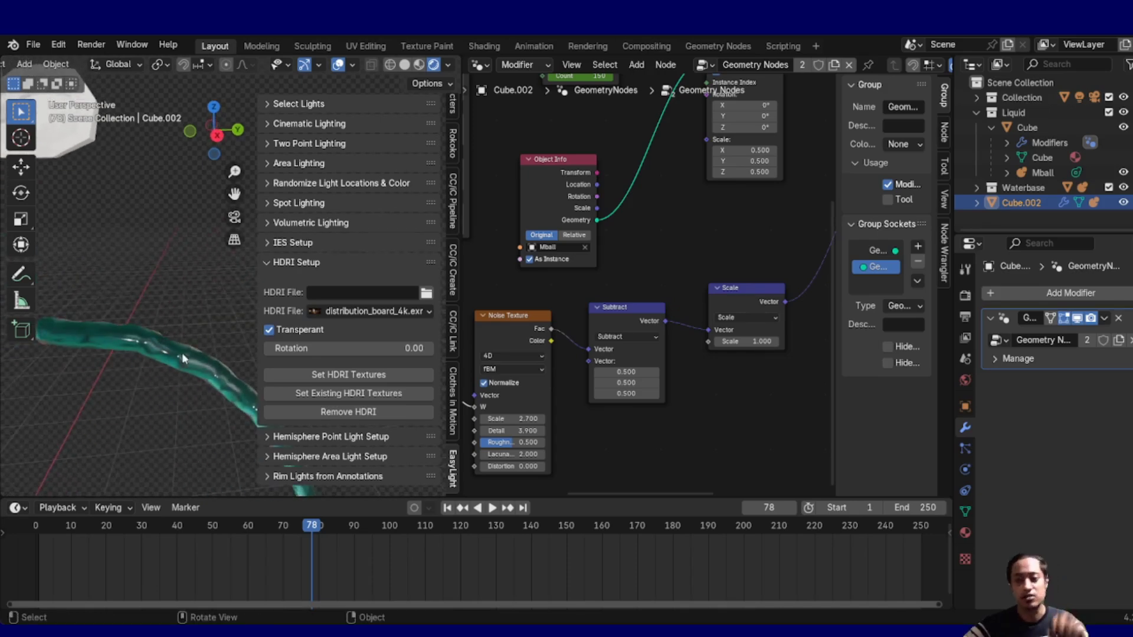
left_click_drag(174, 372, 128, 379, "alt")
left_click_drag(637, 422, 678, 430)
left_click_drag(690, 424, 591, 503, "alt")
left_click_drag(518, 403, 675, 329, "alt")
left_click_drag(530, 347, 607, 310)
left_click_drag(614, 364, 517, 402, "alt")
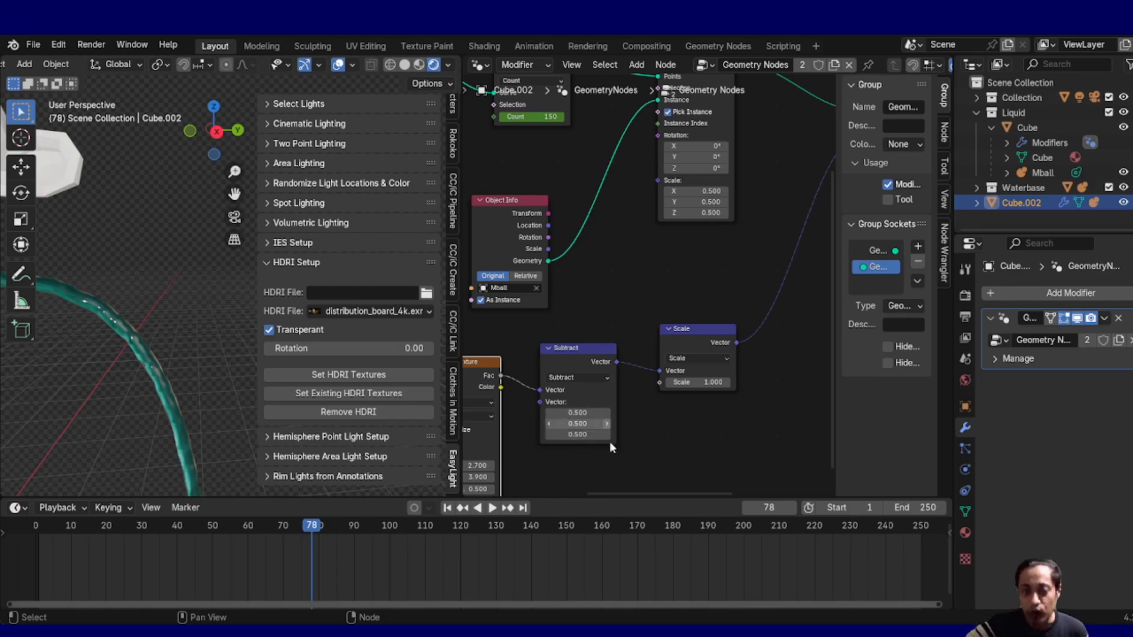
Examine the Scale node and its link into the Translate Instances node, and review the complete node tree
mouse_move(225, 391)
middle_mouse_down()
mouse_move(204, 286)
mouse_move(135, 379)
mouse_move(218, 399)
middle_mouse_up()
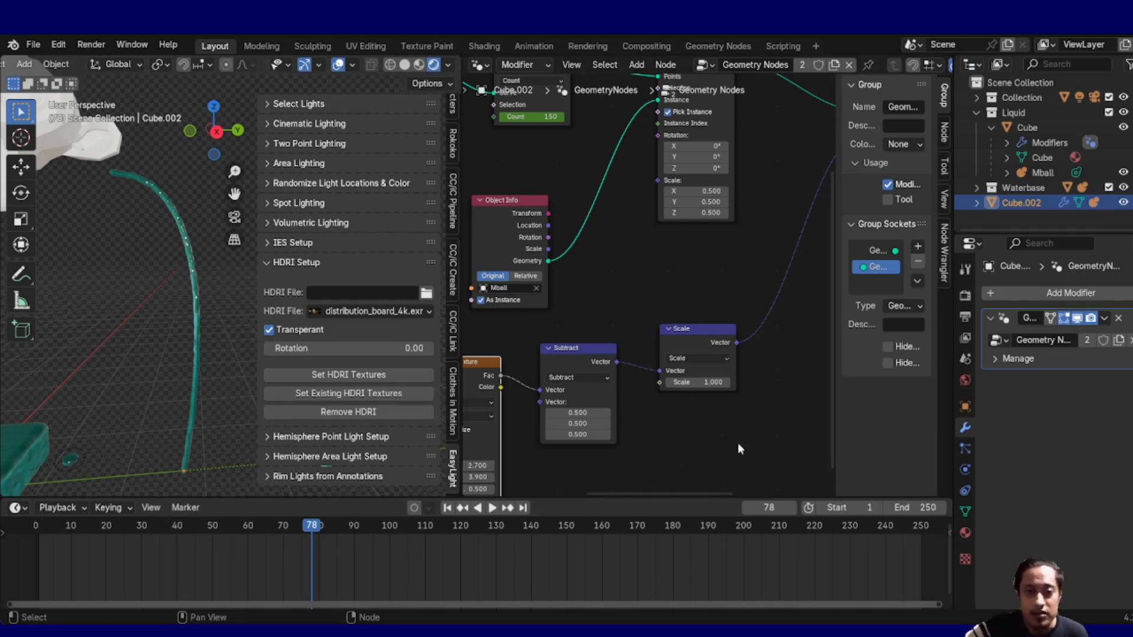
middle_click_drag(742, 399, 631, 465)
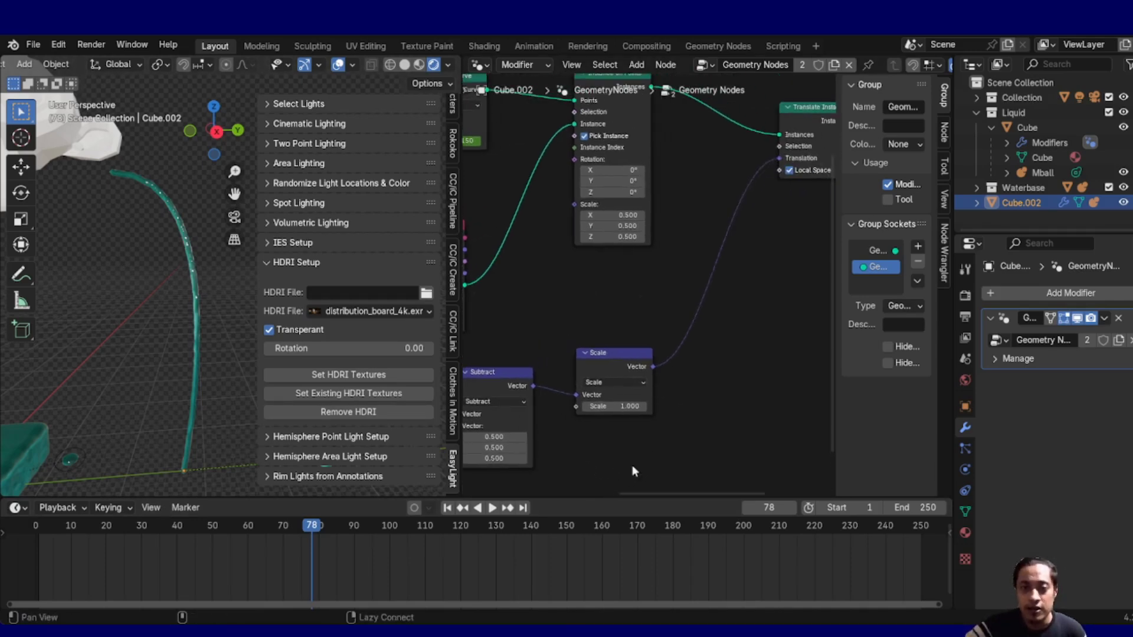
mouse_move(620, 353)
left_mouse_down()
mouse_move(643, 338)
mouse_move(640, 351)
left_mouse_up()
left_click_drag(801, 308, 637, 432, "alt")
middle_click_drag(625, 352, 614, 261, "ctrl")
left_click_drag(659, 209, 687, 218)
left_click_drag(626, 445, 670, 336, "alt")
middle_click_drag(676, 339, 620, 405, "ctrl")
left_click_drag(621, 405, 685, 343, "alt")
middle_click_drag(710, 308, 639, 399, "ctrl")
left_click_drag(639, 399, 713, 397, "alt")
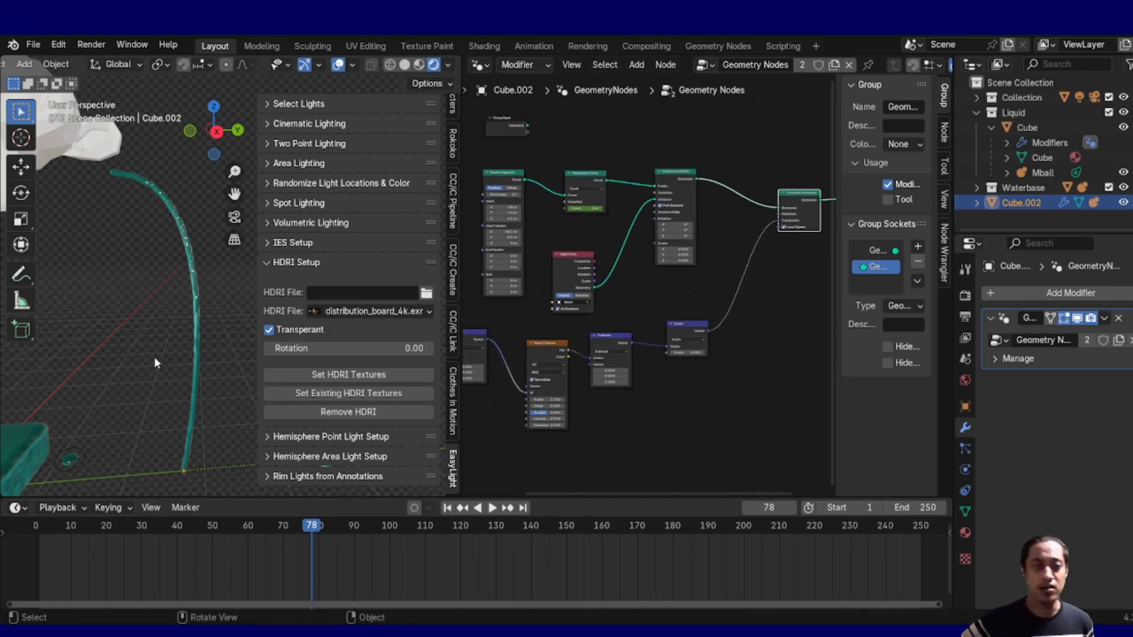
Select the Mball metaball through the stream in the viewport
left_click_drag(189, 391, 159, 418, "alt+shift")
left_click_drag(227, 424, 166, 396, "alt")
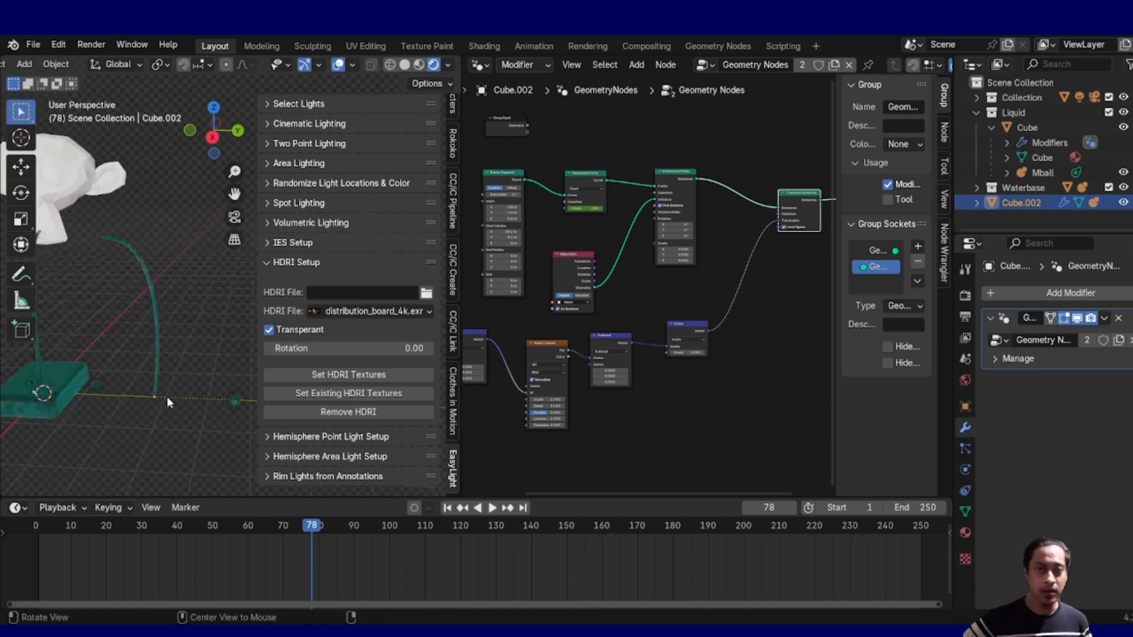
left_click(156, 284)
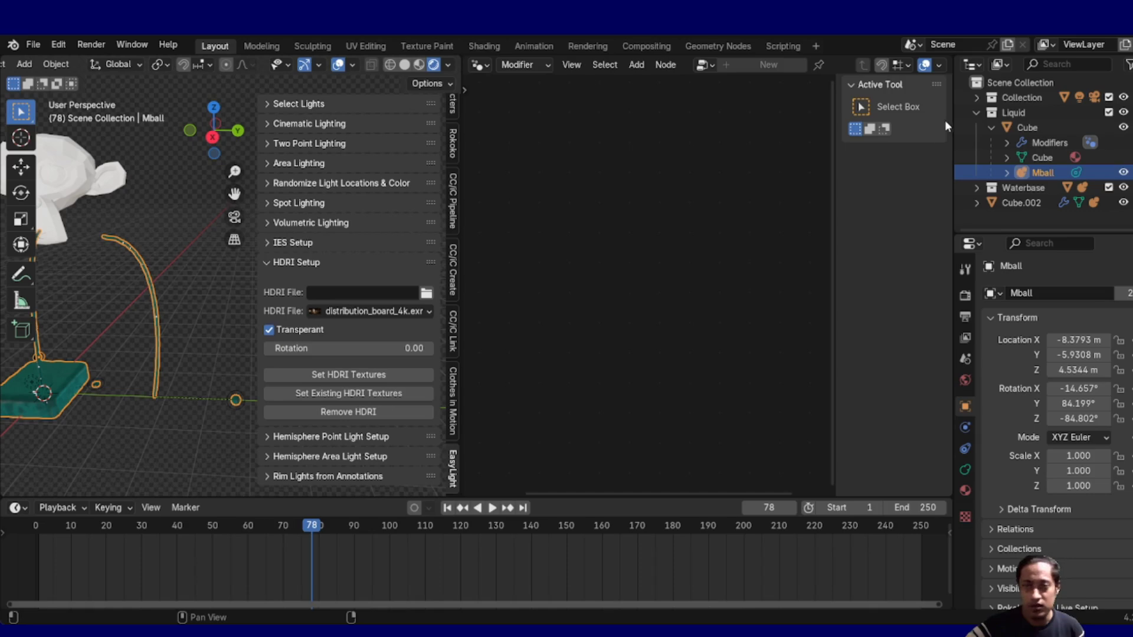
Assign the Geometry Nodes.001 node tree to the geometry nodes modifier of Cube.002
left_click(1035, 129)
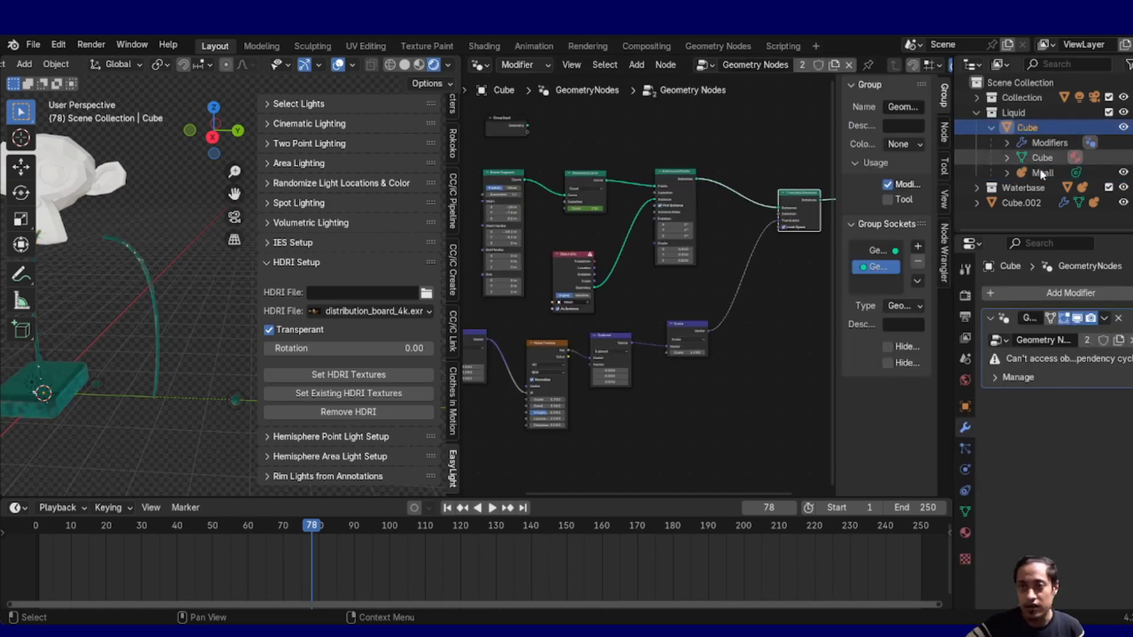
left_click(1034, 203)
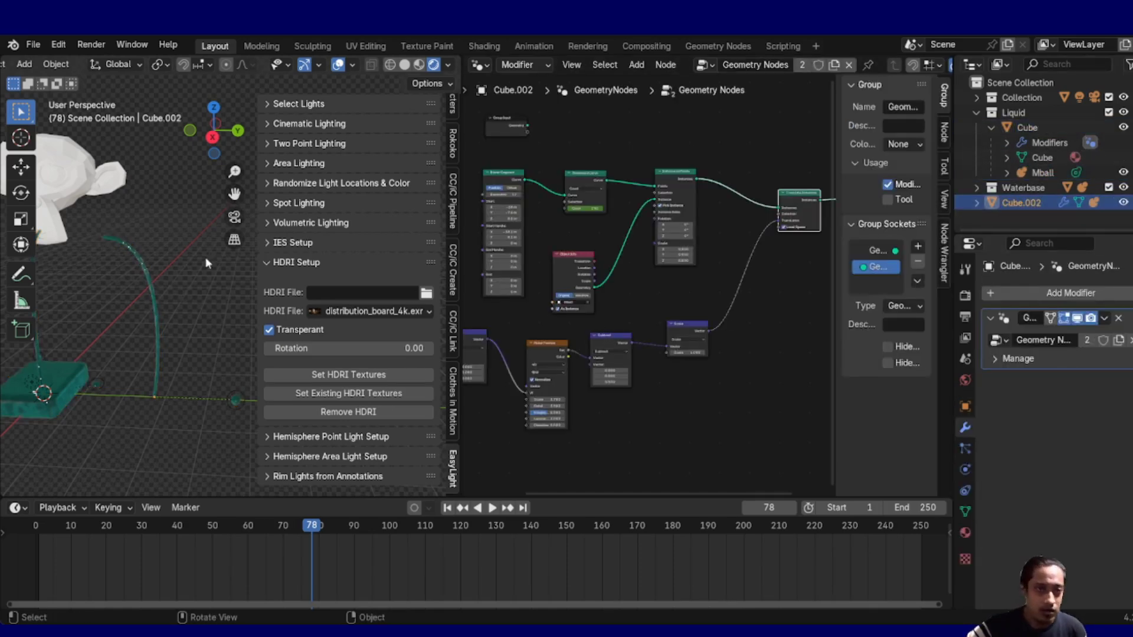
left_click(706, 65)
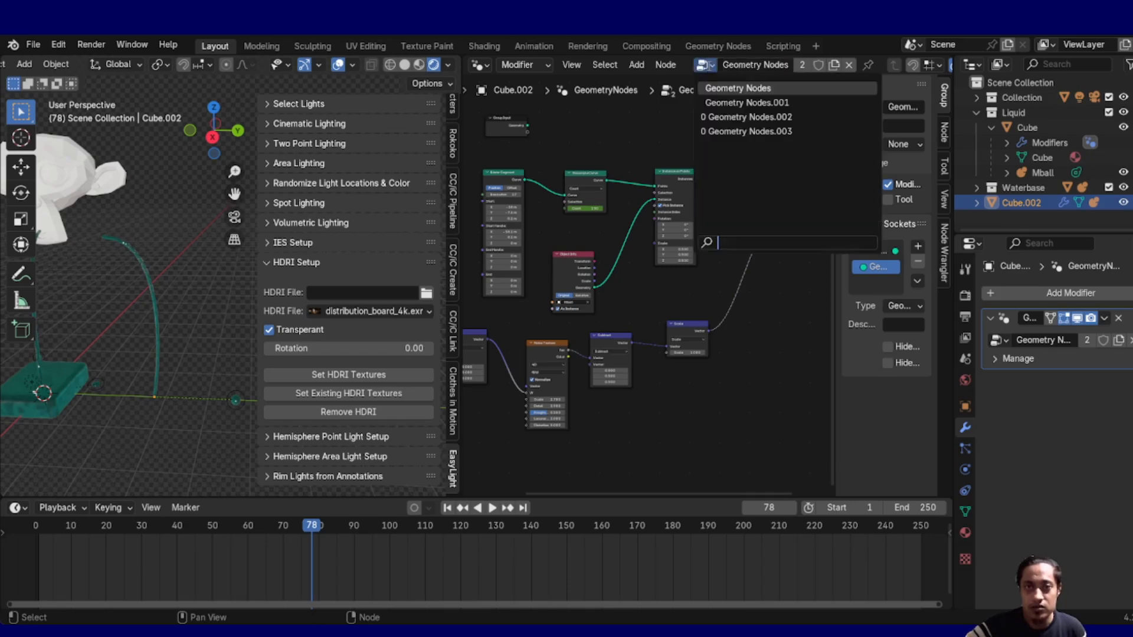
left_click(759, 103)
Play the animation from an early frame and examine the liquid cube's moving surface up close
middle_click_drag(133, 386, 173, 255)
middle_click_drag(240, 346, 170, 345)
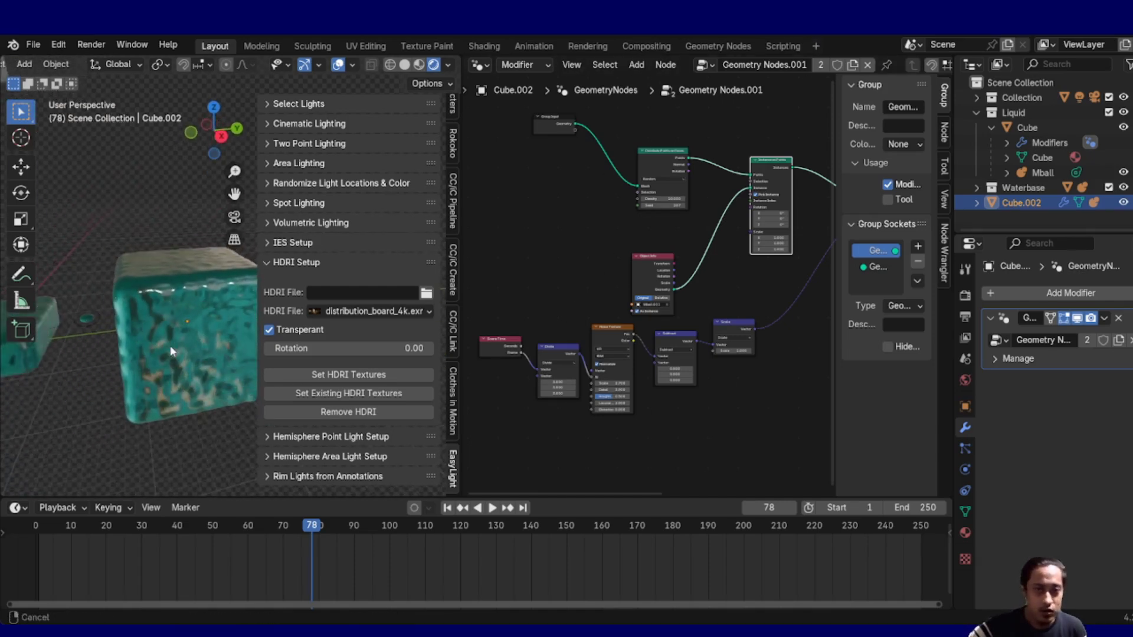
left_click(96, 530)
key("space")
key("Escape")
key("space")
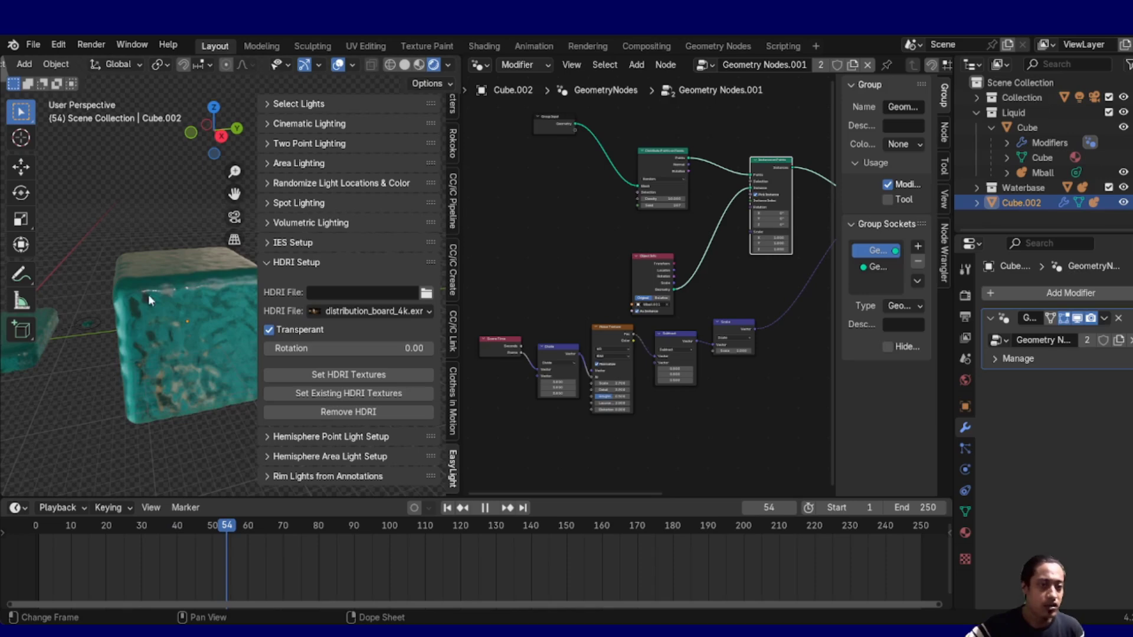
key("space")
left_click_drag(196, 297, 151, 357, "alt")
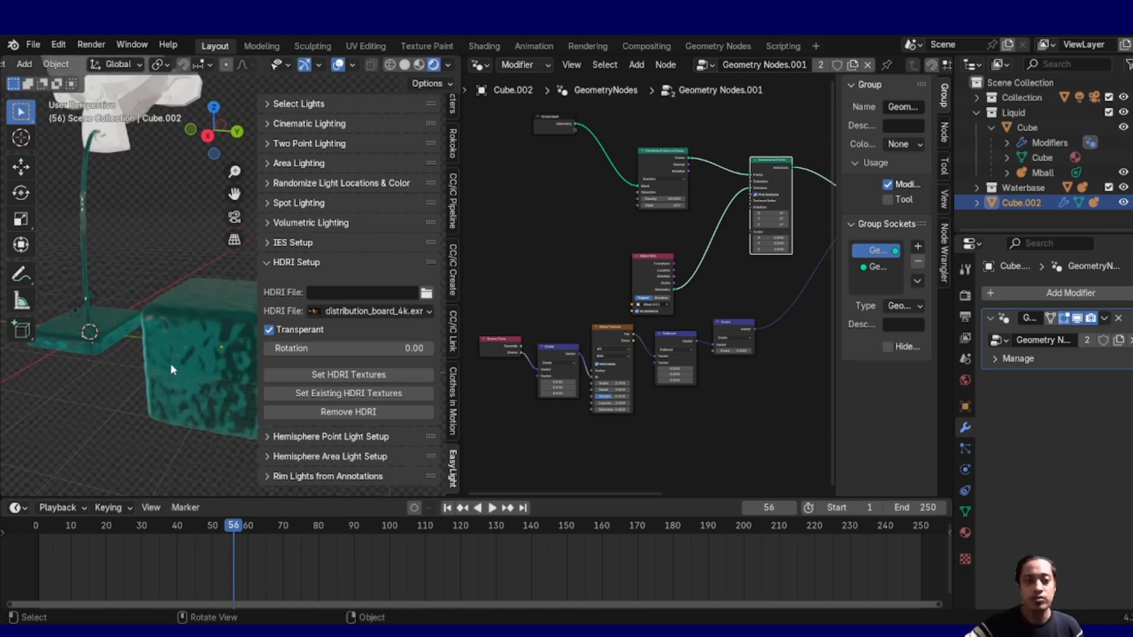
Compare the node setups of the Mball, Cube, Waterbase Cube.001 and Cube.002 objects, ending with Cube.002 selected
mouse_move(176, 349)
middle_mouse_down("shift")
mouse_move(144, 354)
mouse_move(166, 330)
middle_mouse_up("shift")
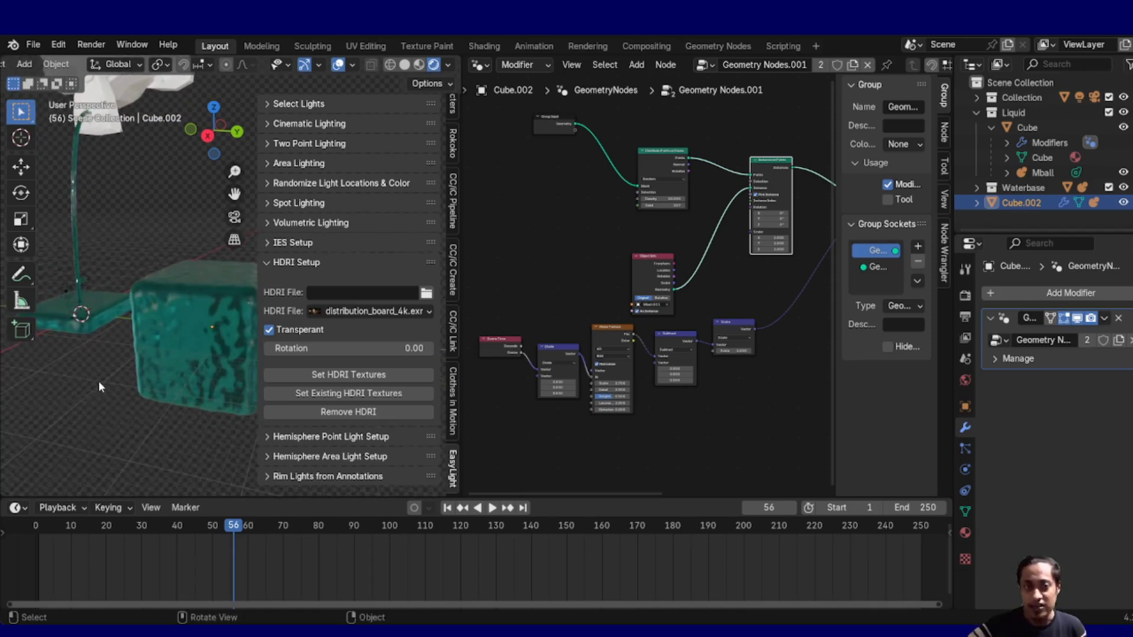
middle_click_drag(715, 372, 690, 441)
left_click(168, 313)
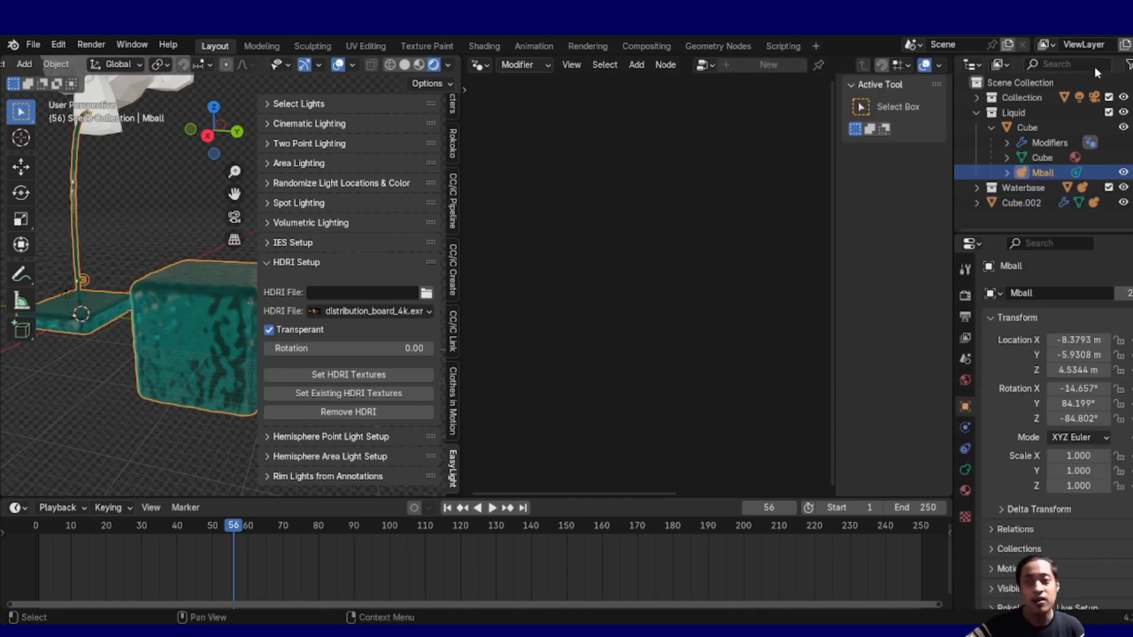
left_click(1027, 128)
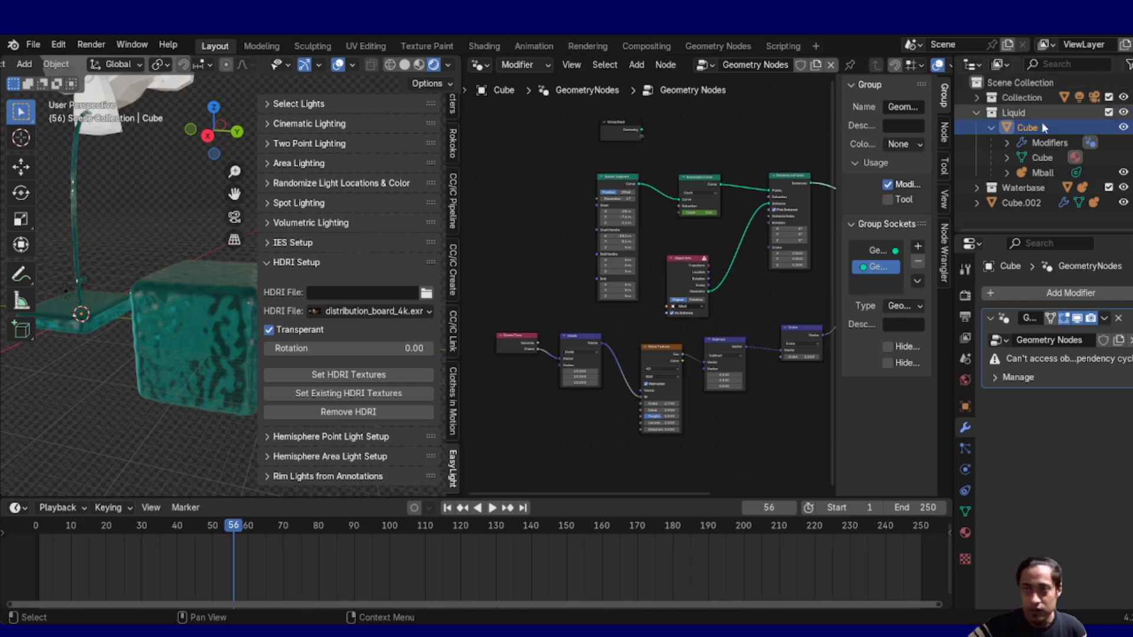
left_click(977, 187)
left_click(1033, 203)
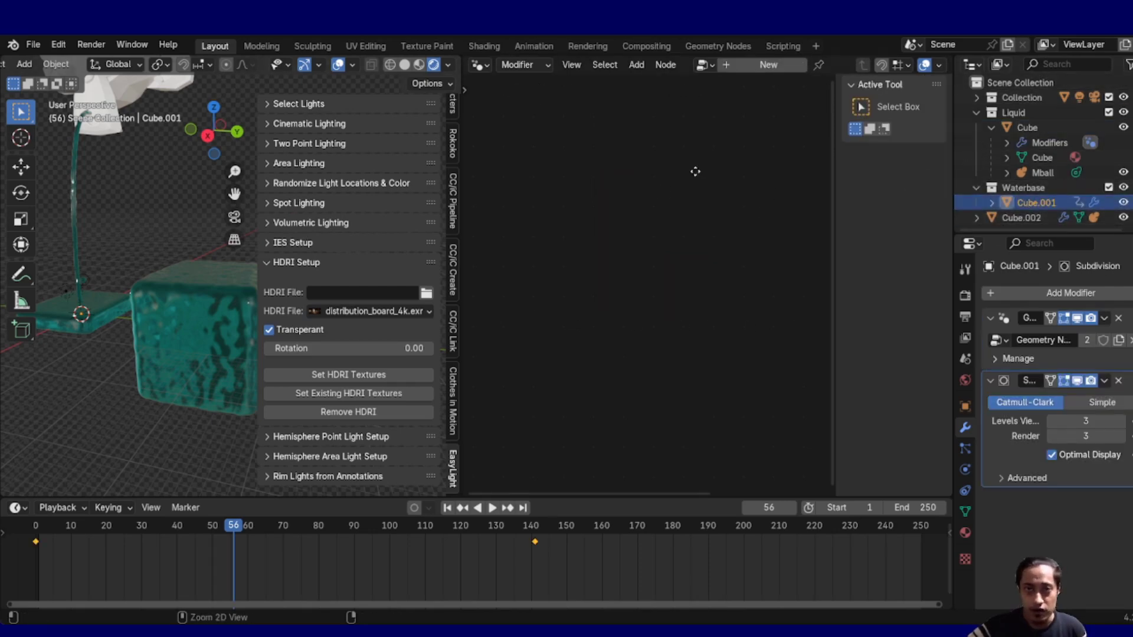
left_click(206, 312)
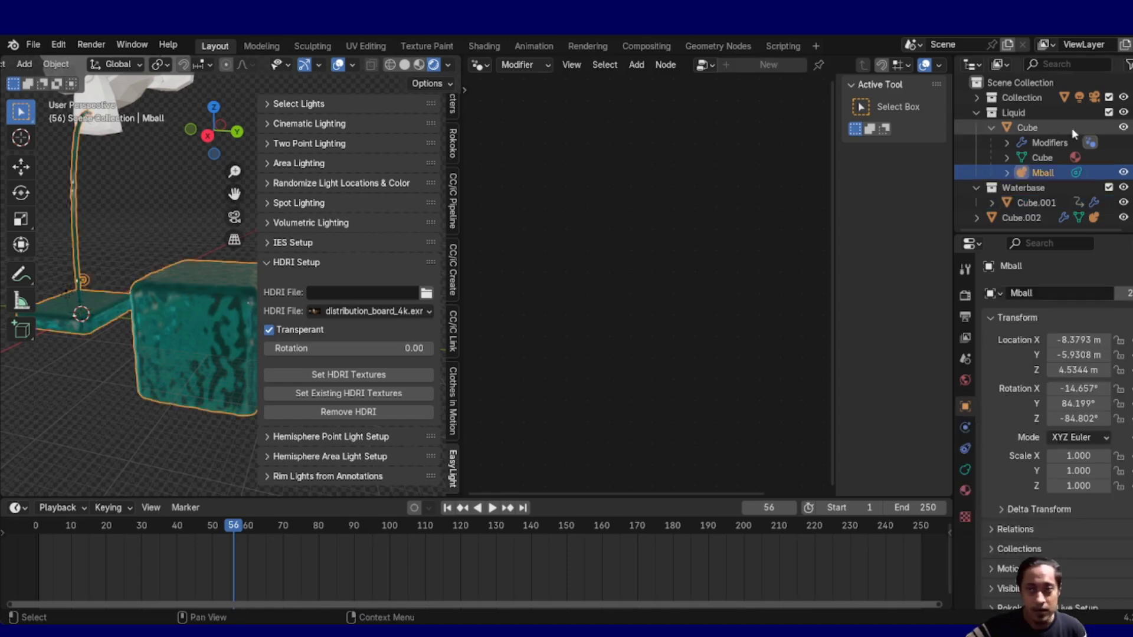
left_click(1026, 215)
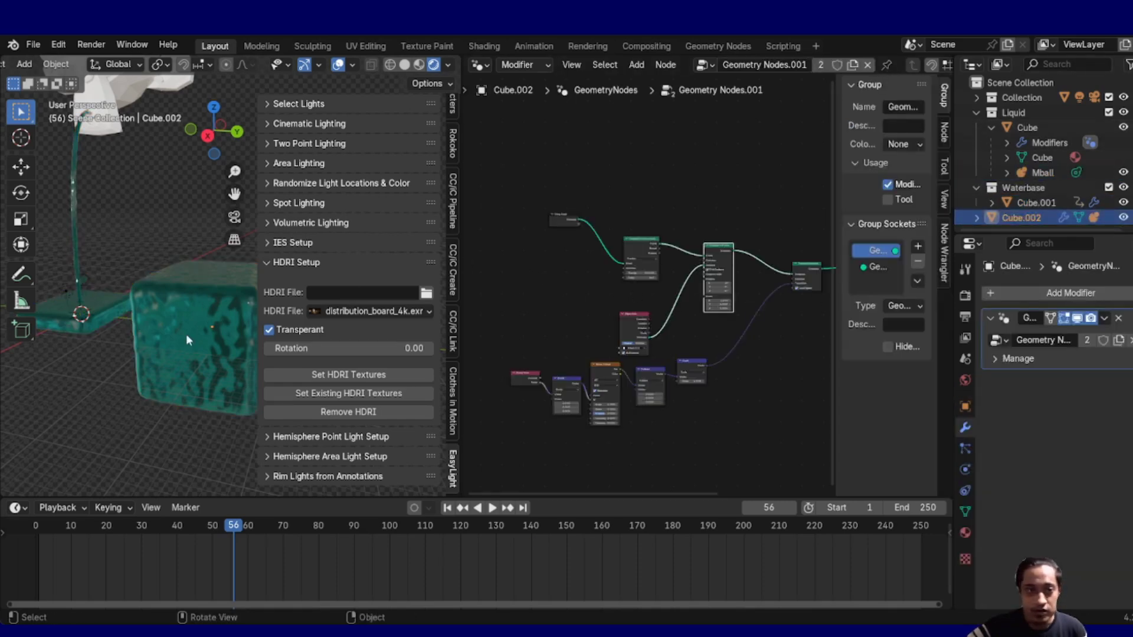
Examine how Group Input feeds Distribute Points on Faces and the instancing node in Cube.002's tree, nudging those nodes slightly
middle_click_drag(646, 272, 518, 207, "ctrl")
mouse_move(717, 227)
middle_mouse_down()
mouse_move(715, 284)
mouse_move(703, 211)
middle_mouse_up()
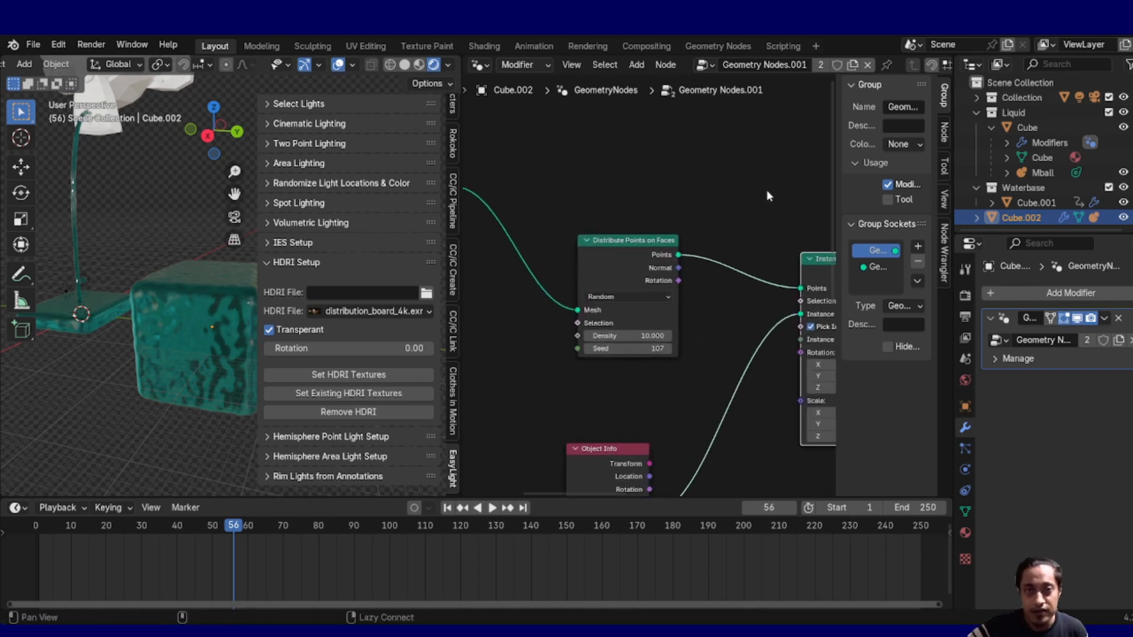
middle_click_drag(765, 190, 648, 204)
middle_click_drag(716, 190, 491, 151)
mouse_move(735, 268)
left_mouse_down()
mouse_move(762, 220)
mouse_move(754, 258)
left_mouse_up()
middle_click_drag(643, 287, 828, 306)
middle_click_drag(477, 311, 762, 377)
left_click_drag(544, 236, 511, 211)
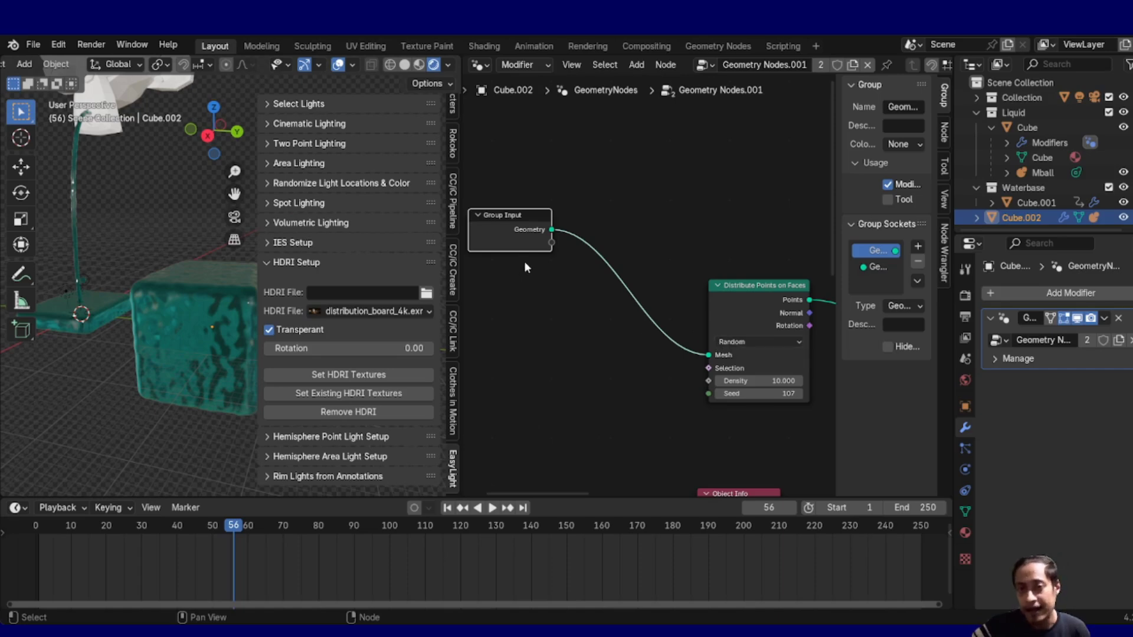
left_click_drag(768, 302, 745, 298)
Examine the Object Info node and how the scene time's Frame output passes through the Divide node
middle_click_drag(796, 423, 741, 216)
middle_click_drag(725, 283, 763, 177)
middle_click_drag(721, 259, 654, 329, "ctrl")
left_click_drag(624, 346, 680, 286, "ctrl+alt")
left_click_drag(533, 359, 596, 229, "ctrl+alt")
left_click_drag(570, 280, 553, 268)
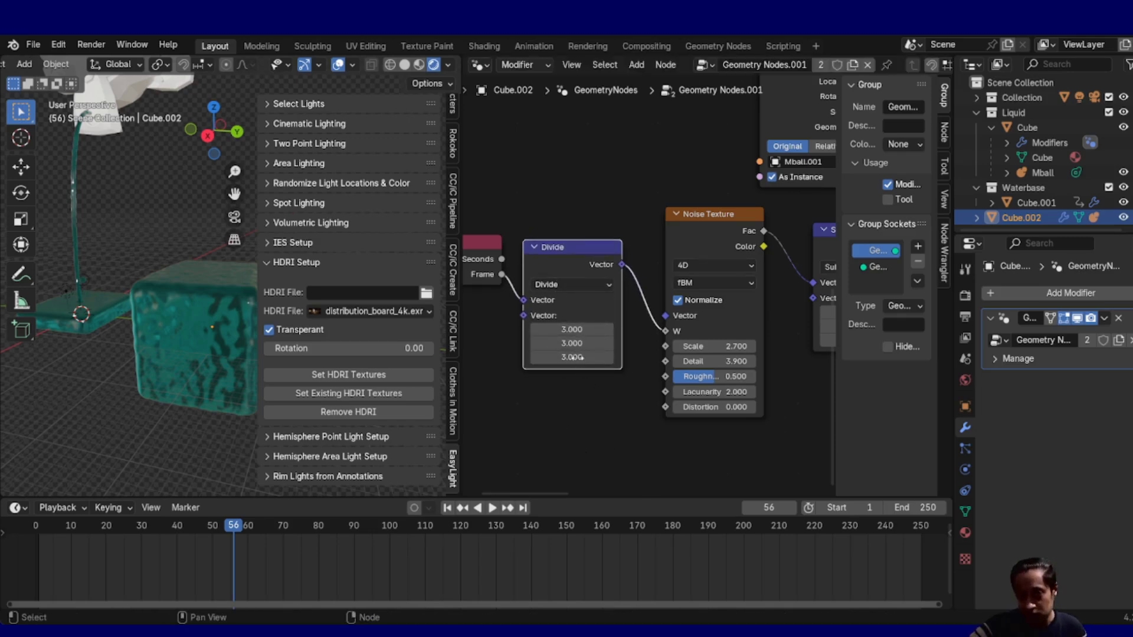
Examine the Noise Texture and Subtract settings and their chain into the instance translation, and review Cube.002's complete node tree
left_click_drag(765, 439, 679, 489, "alt")
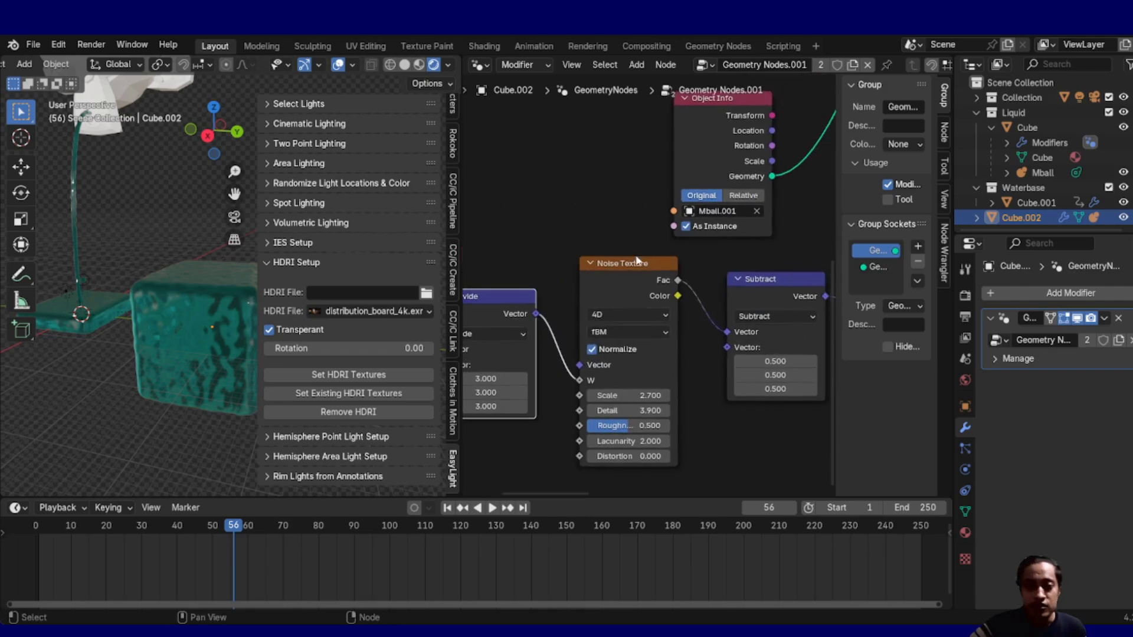
left_click_drag(758, 441, 585, 286, "alt")
left_click_drag(655, 346, 673, 397, "alt")
left_click_drag(767, 379, 527, 347, "alt")
left_click_drag(564, 348, 699, 349, "ctrl+alt")
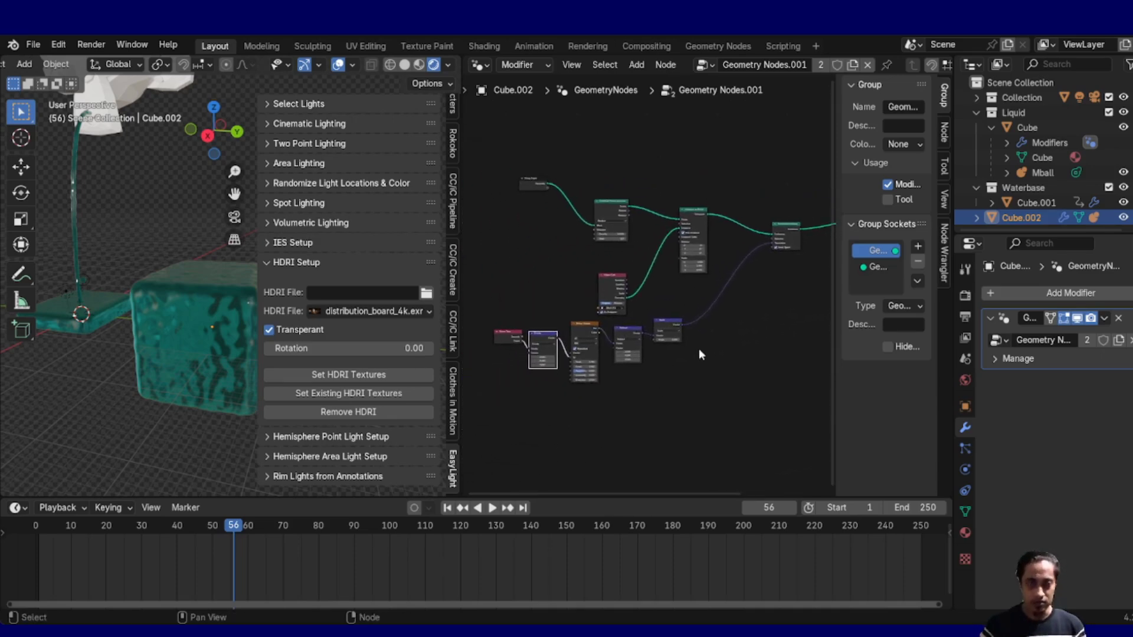